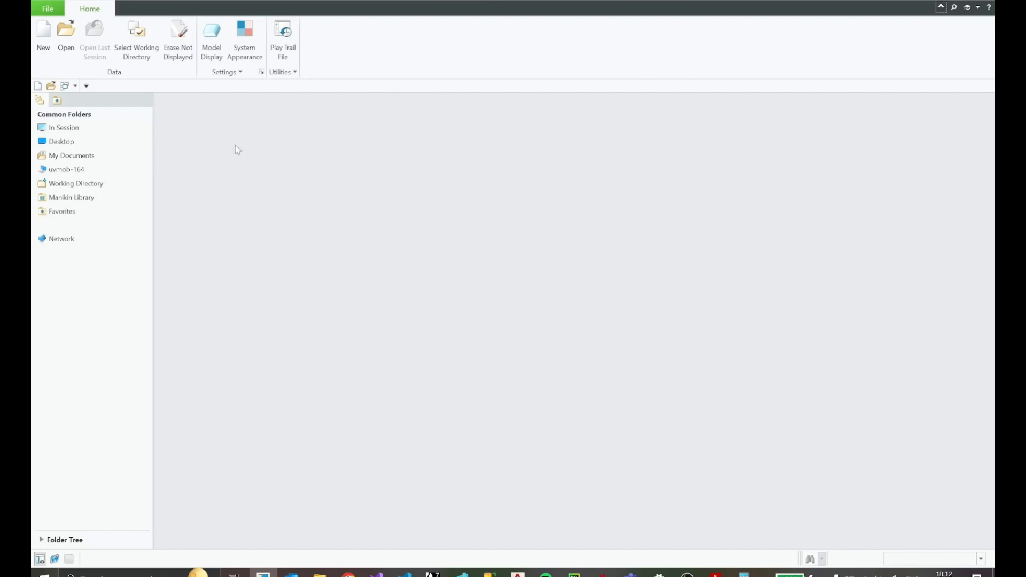
# Create a new solid part named Model2 with the default template
pyautogui.click(45, 40)
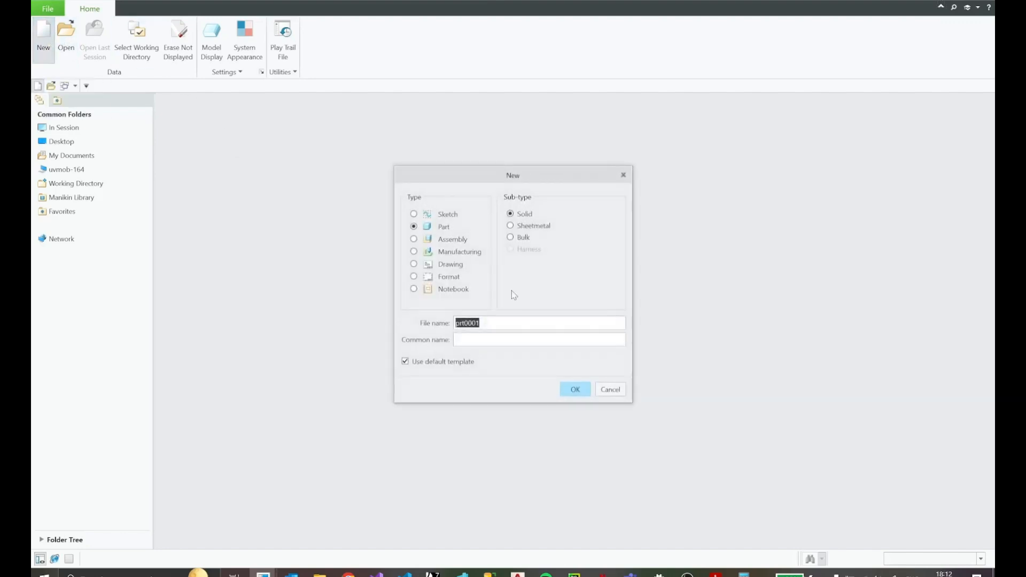
pyautogui.click(417, 228)
pyautogui.doubleClick(481, 324)
pyautogui.write('Model2')
pyautogui.press('Return')
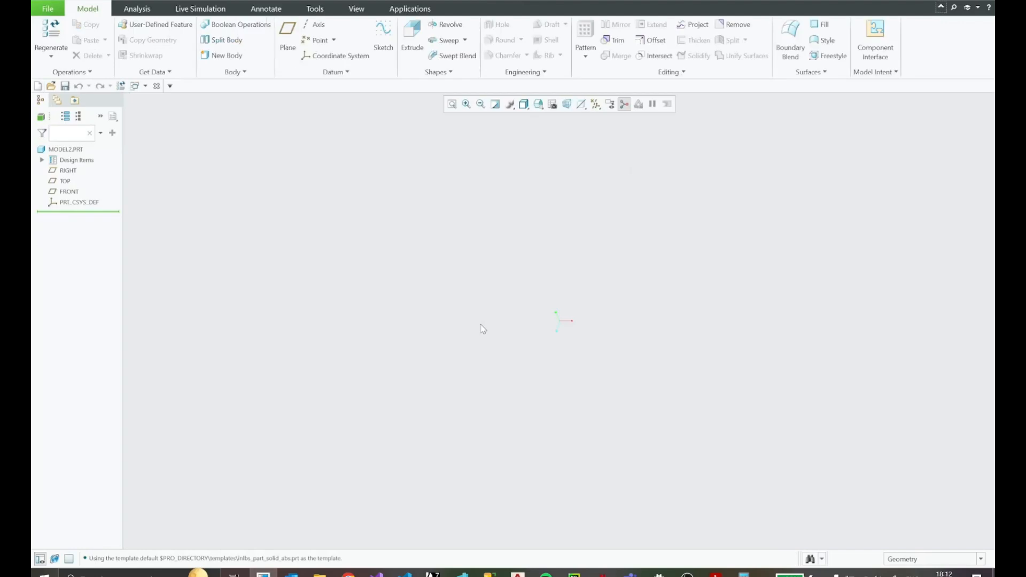
# Show all datum features of the part: axes, points, coordinate systems, planes and plane fill
pyautogui.click(596, 104)
pyautogui.click(614, 117)
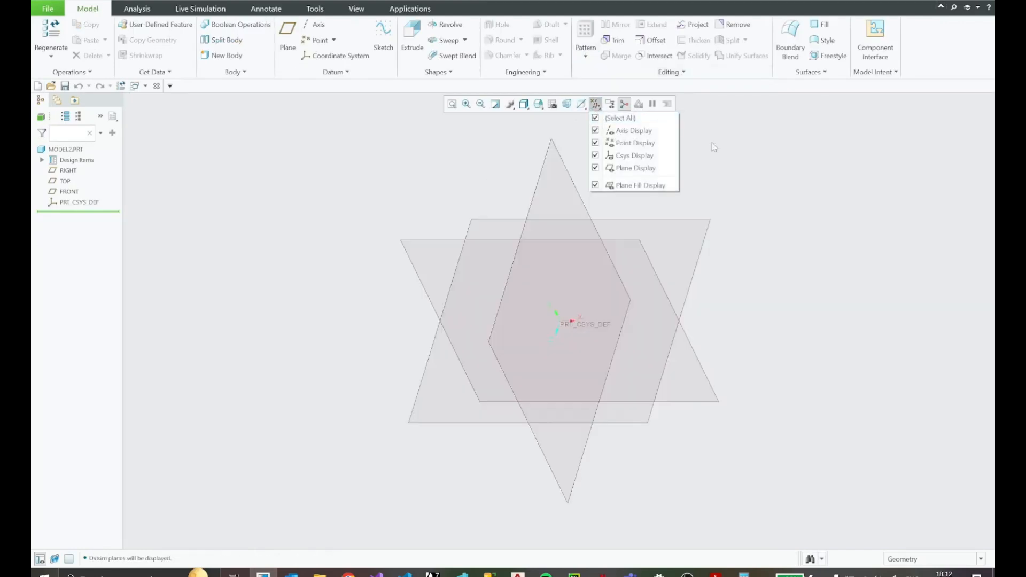
pyautogui.click(782, 165)
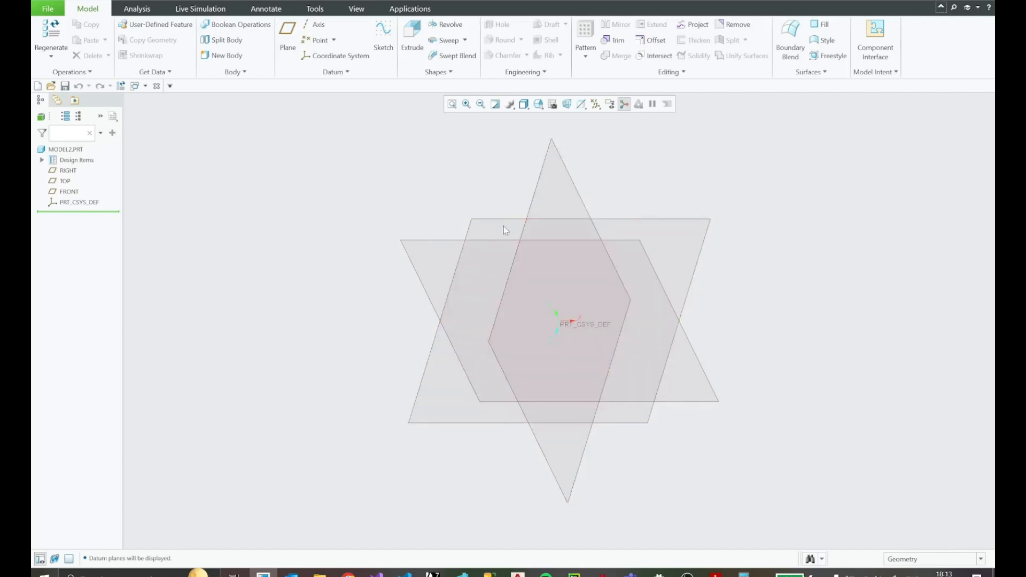
# Examine the RIGHT, TOP and FRONT datum planes, and view the part drawing in Adobe Acrobat Reader
pyautogui.click(68, 170)
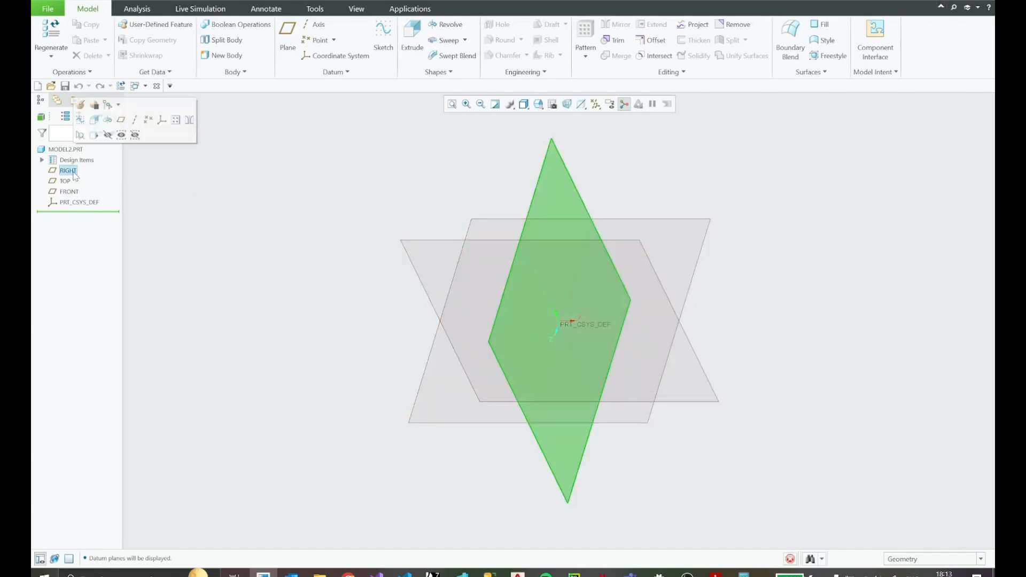
pyautogui.click(64, 180)
pyautogui.click(69, 192)
pyautogui.click(258, 199)
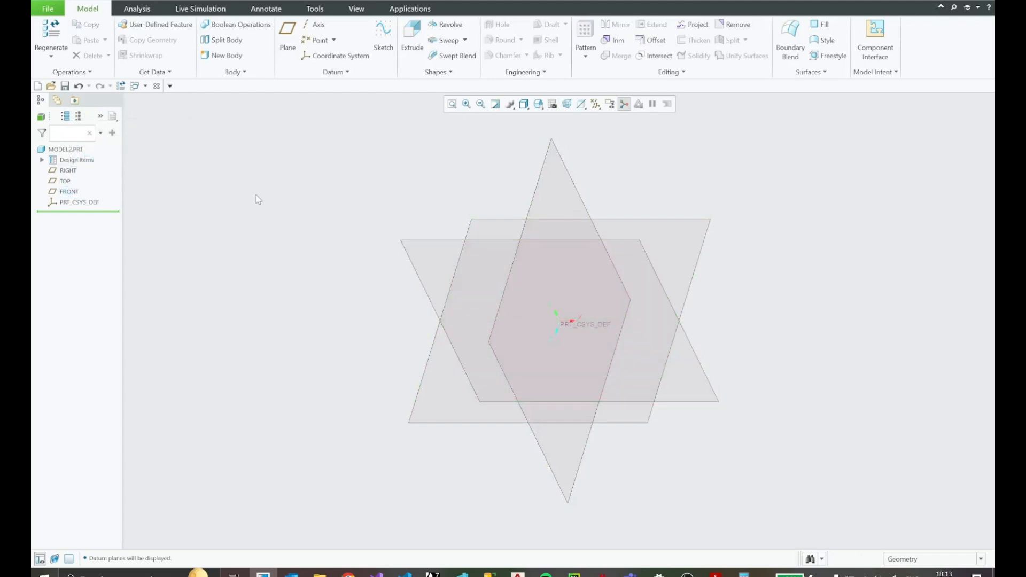
pyautogui.click(716, 573)
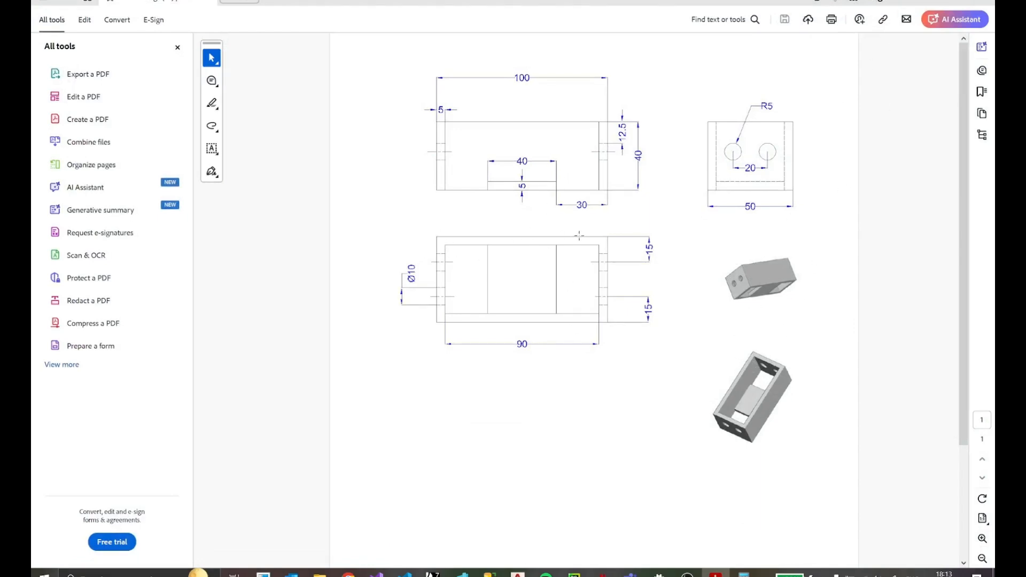
pyautogui.click(920, 3)
# Start a sketch on the TOP plane, orient it parallel to the screen and hide all datum features
pyautogui.click(64, 180)
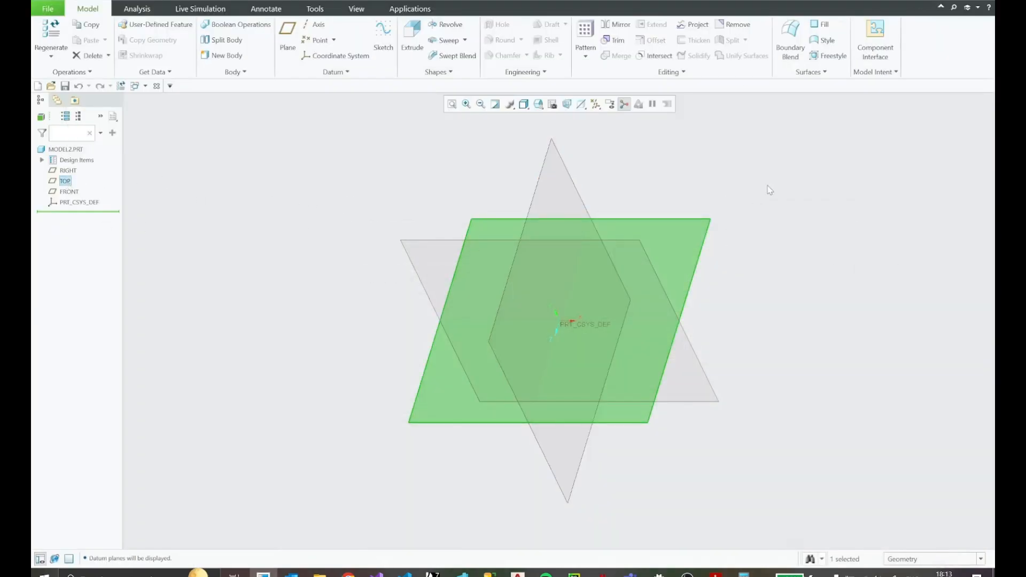
pyautogui.click(377, 48)
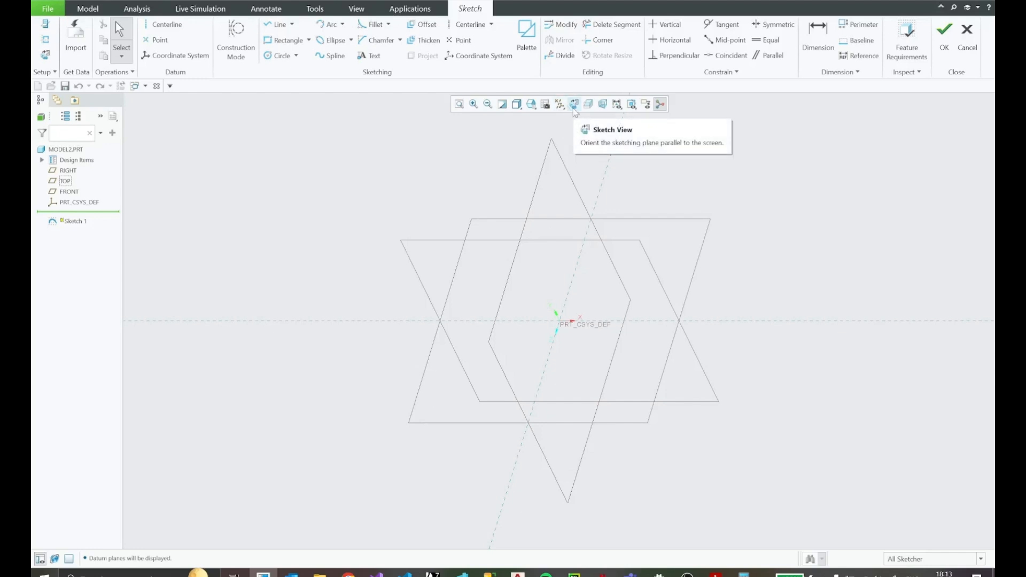
pyautogui.click(574, 104)
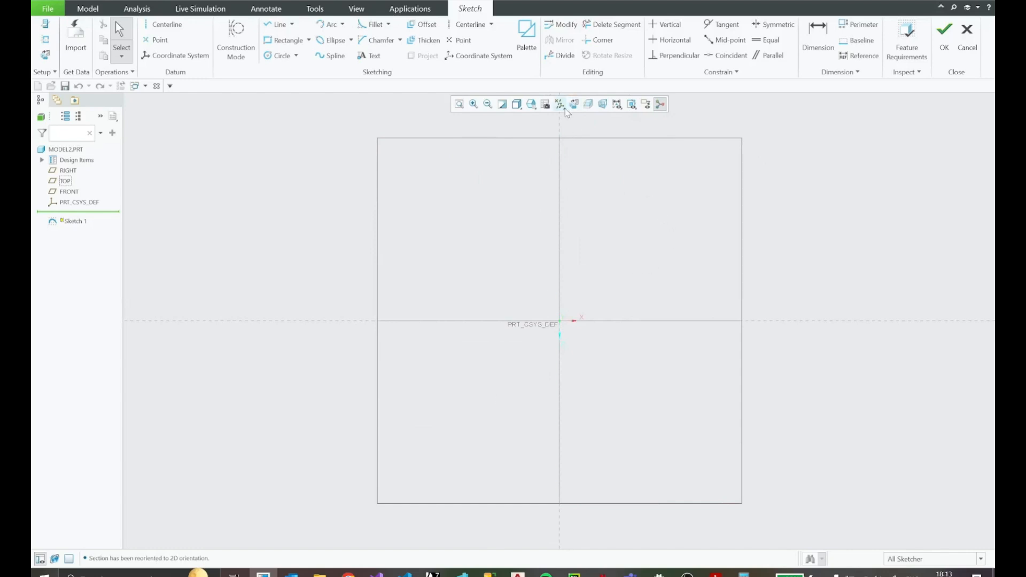
pyautogui.click(560, 106)
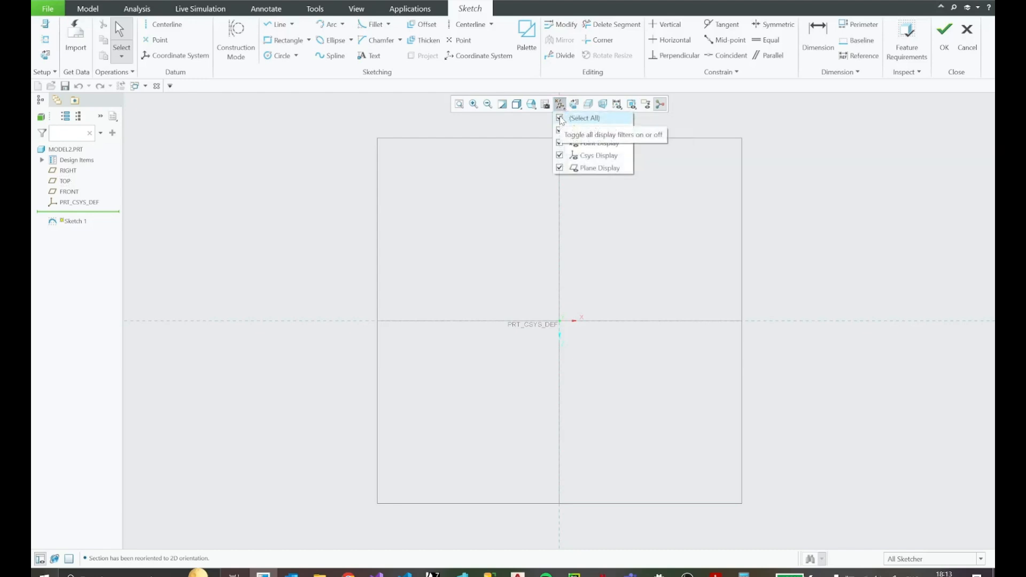
pyautogui.click(560, 118)
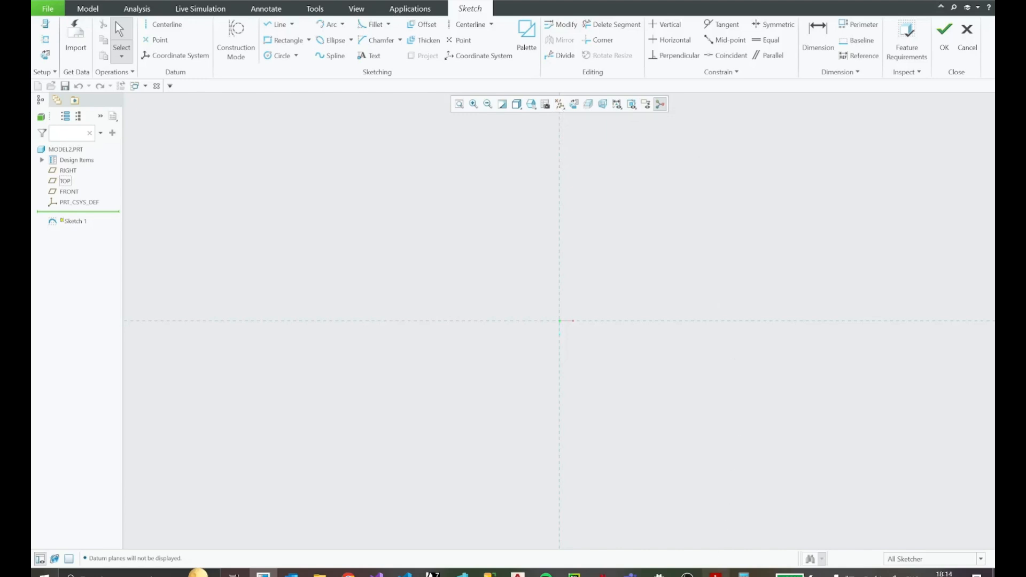
# Switch to Adobe Acrobat Reader and examine the views and dimensions in 3D Drawings (18).pdf
pyautogui.moveTo(716, 573)
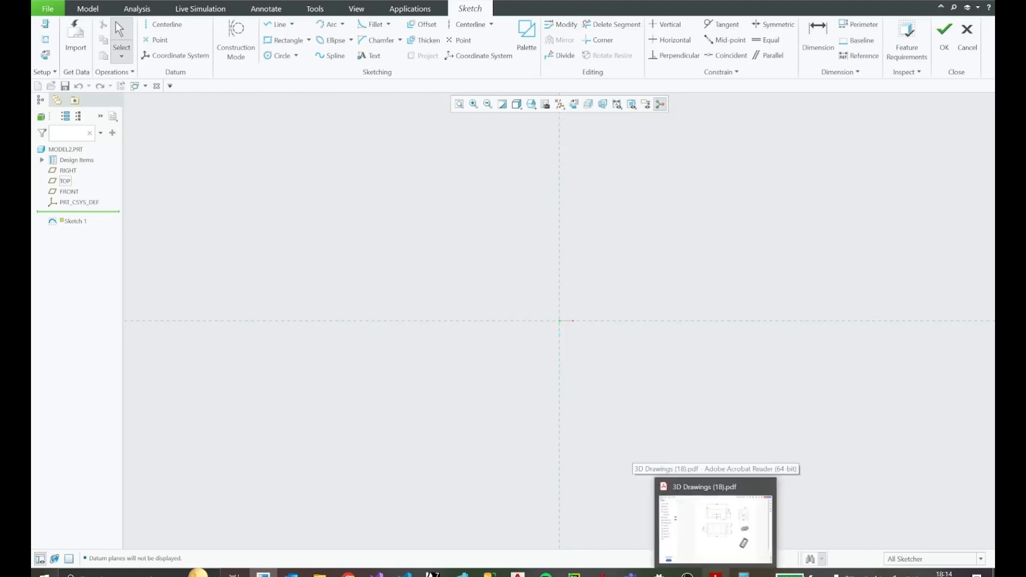
pyautogui.click(715, 526)
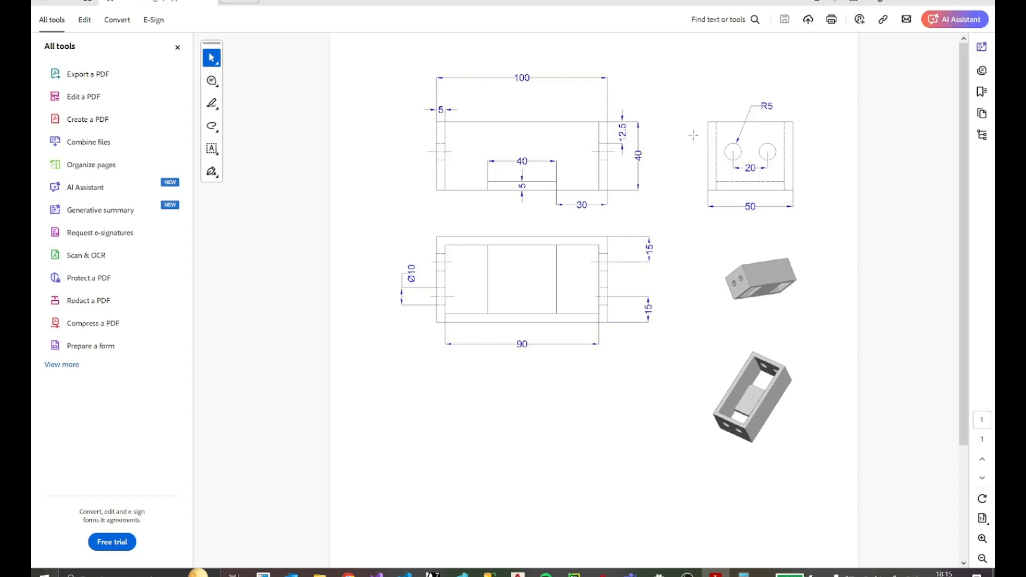
pyautogui.click(931, 7)
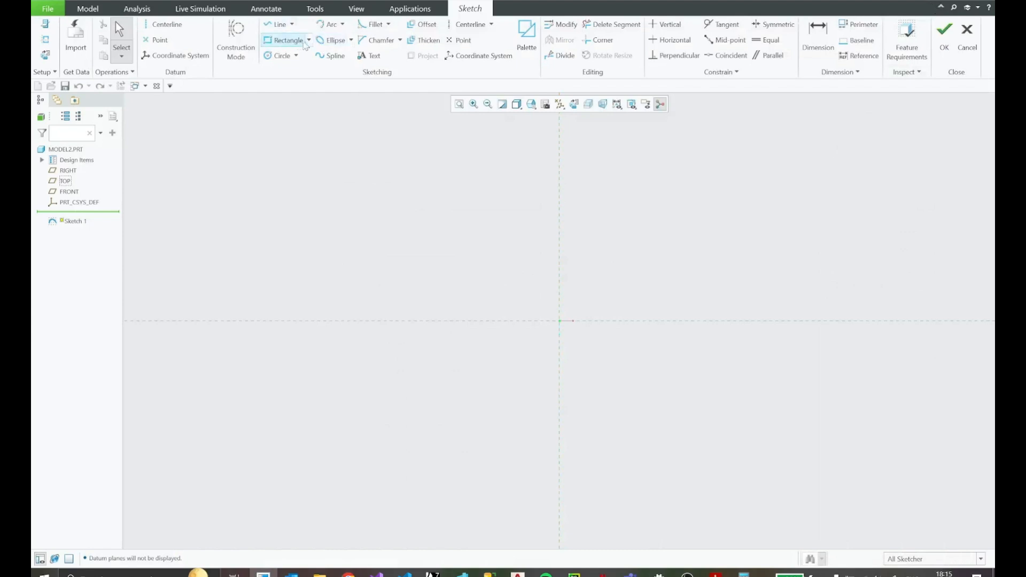
# Sketch two center rectangles on the sketch origin, a smaller one inside a larger one
pyautogui.click(308, 40)
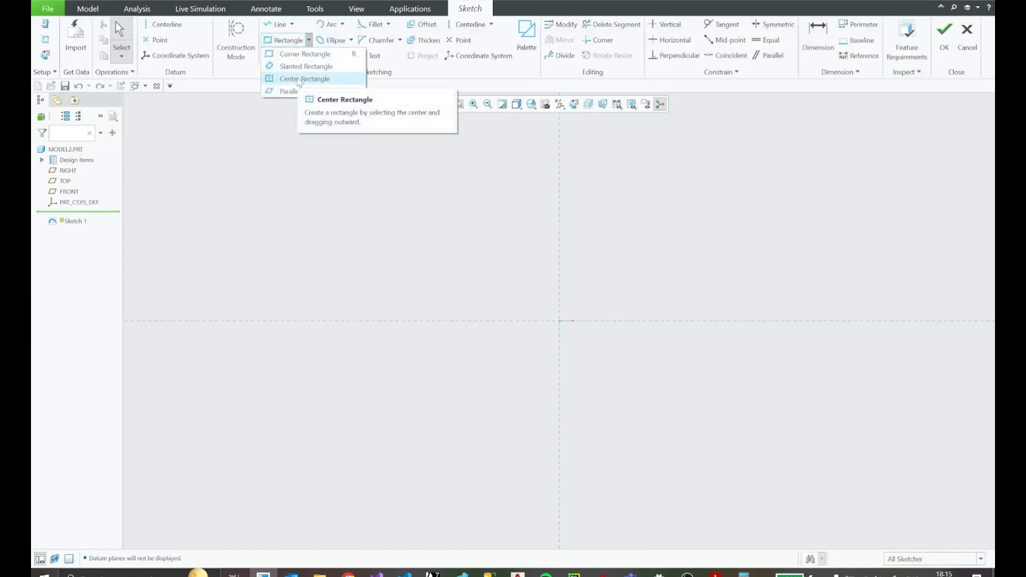
pyautogui.click(303, 79)
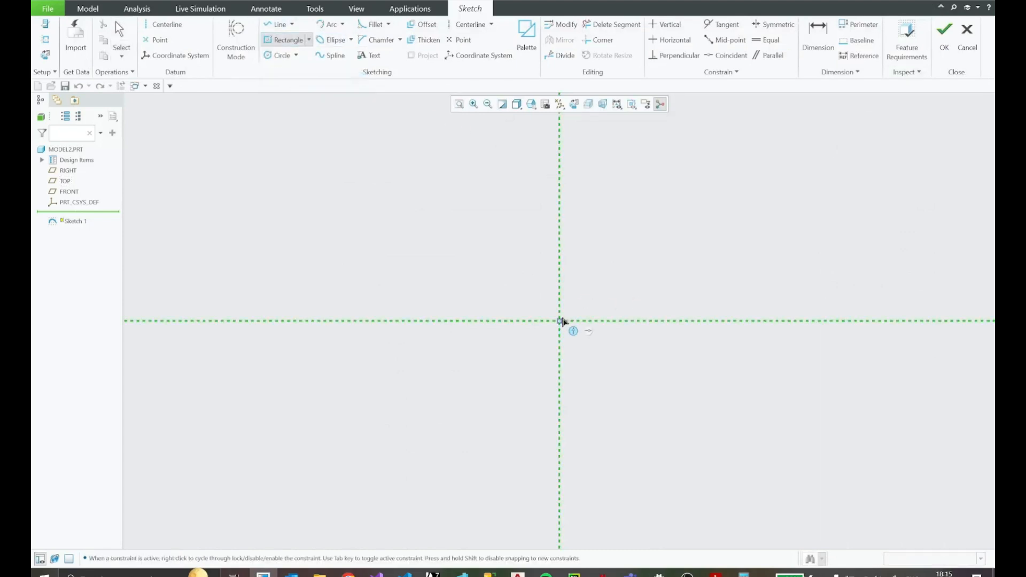
pyautogui.click(560, 320)
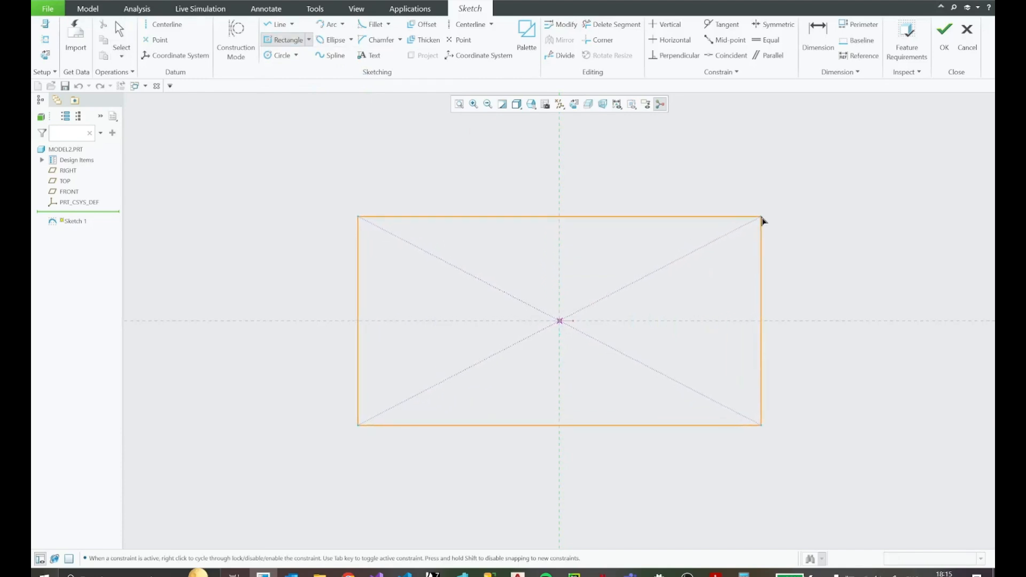
pyautogui.click(761, 217)
pyautogui.click(559, 321)
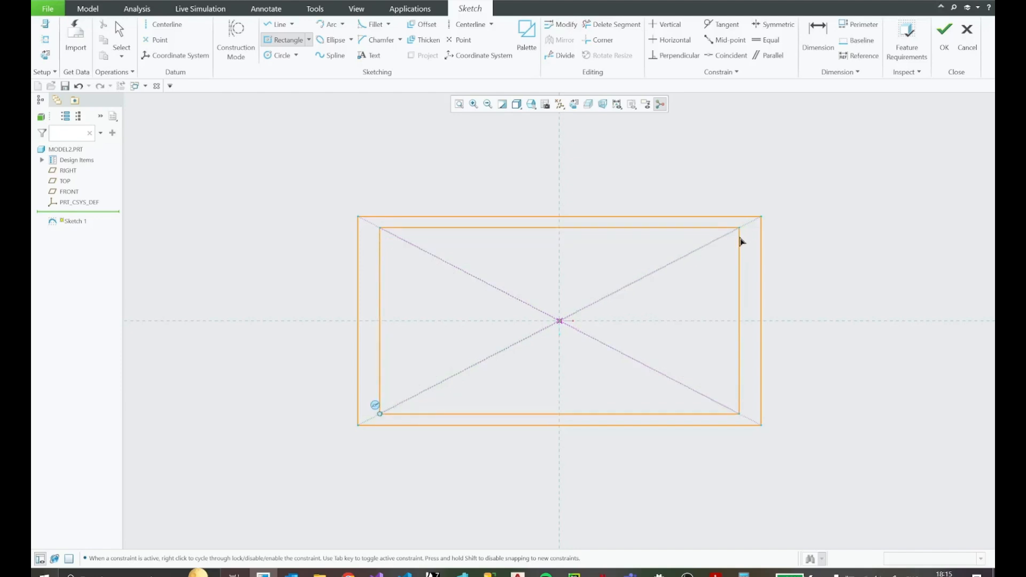
pyautogui.click(741, 241)
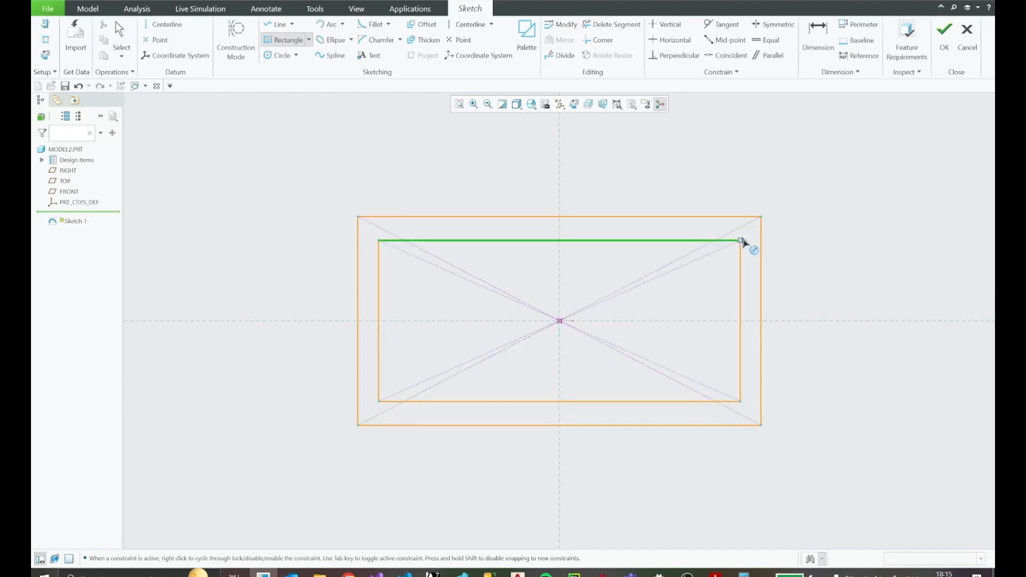
pyautogui.middleClick(810, 218)
# Set the outer rectangle's width to 100 and height to 50, spacing the sketch dimensions away from the profile
pyautogui.moveTo(518, 194); pyautogui.dragTo(522, 172)
pyautogui.doubleClick(523, 171)
pyautogui.write('100')
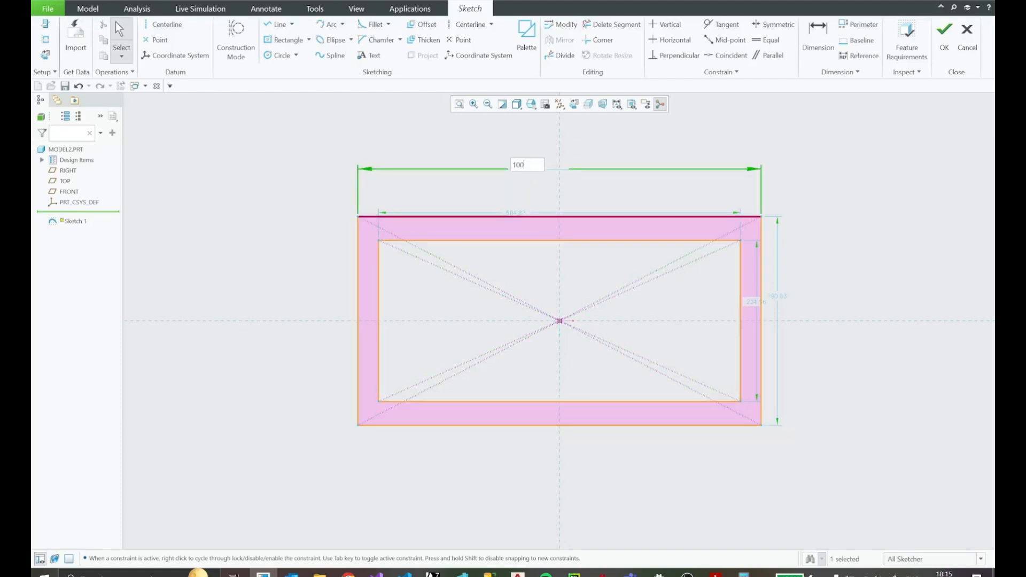
pyautogui.press('Return')
pyautogui.moveTo(514, 214); pyautogui.dragTo(511, 202)
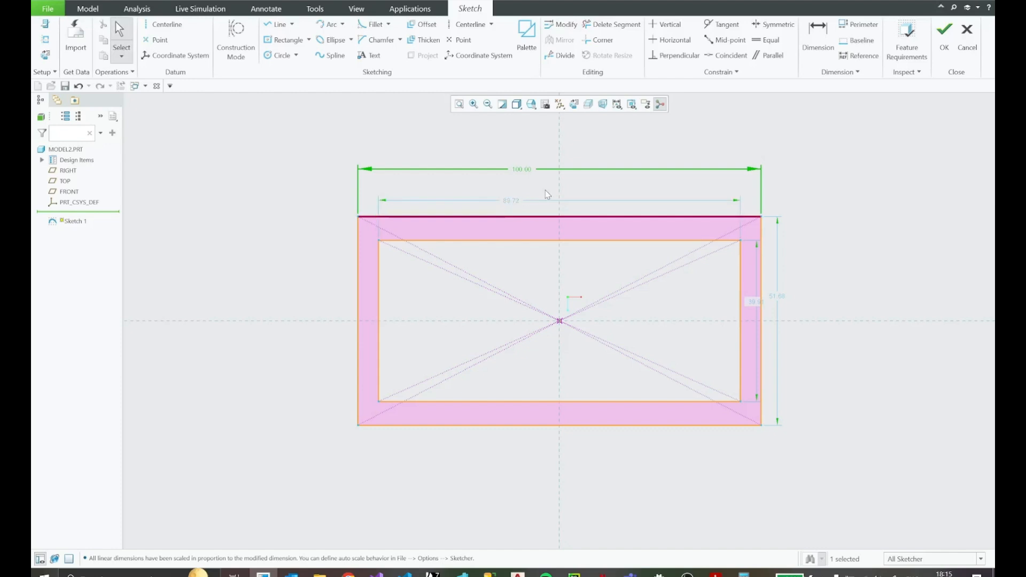
pyautogui.moveTo(778, 297)
pyautogui.mouseDown()
pyautogui.moveTo(849, 294)
pyautogui.moveTo(796, 302)
pyautogui.mouseUp()
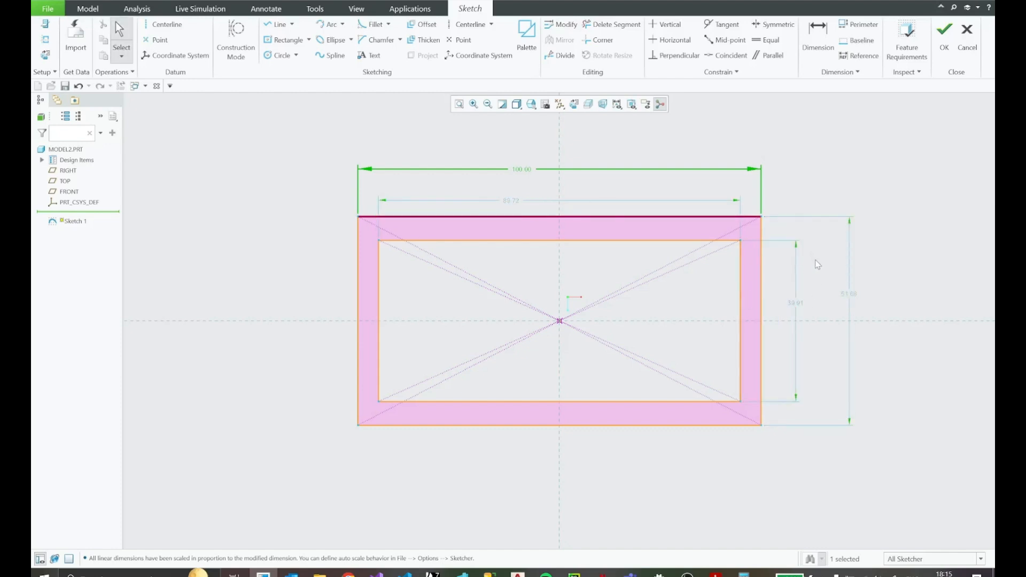
pyautogui.doubleClick(856, 297)
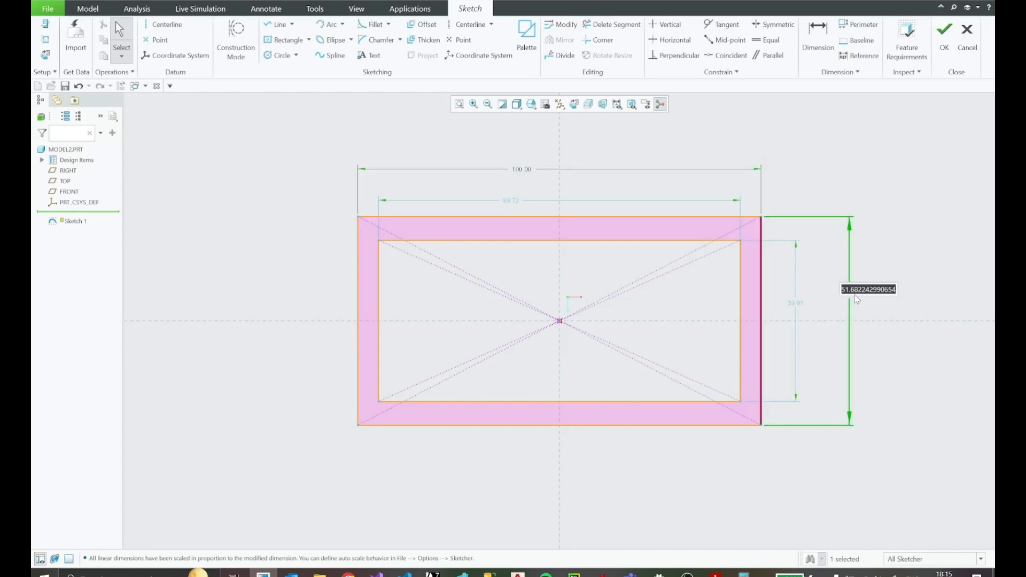
pyautogui.write('50')
pyautogui.press('Return')
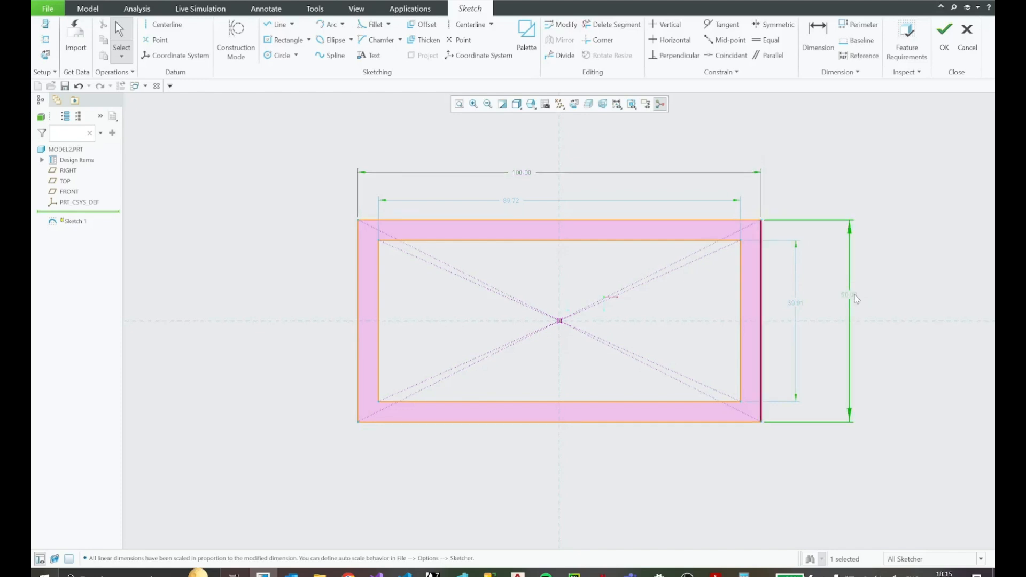
# Set the inner rectangle's height to 40 and its width to 90
pyautogui.doubleClick(795, 303)
pyautogui.write('40')
pyautogui.press('Return')
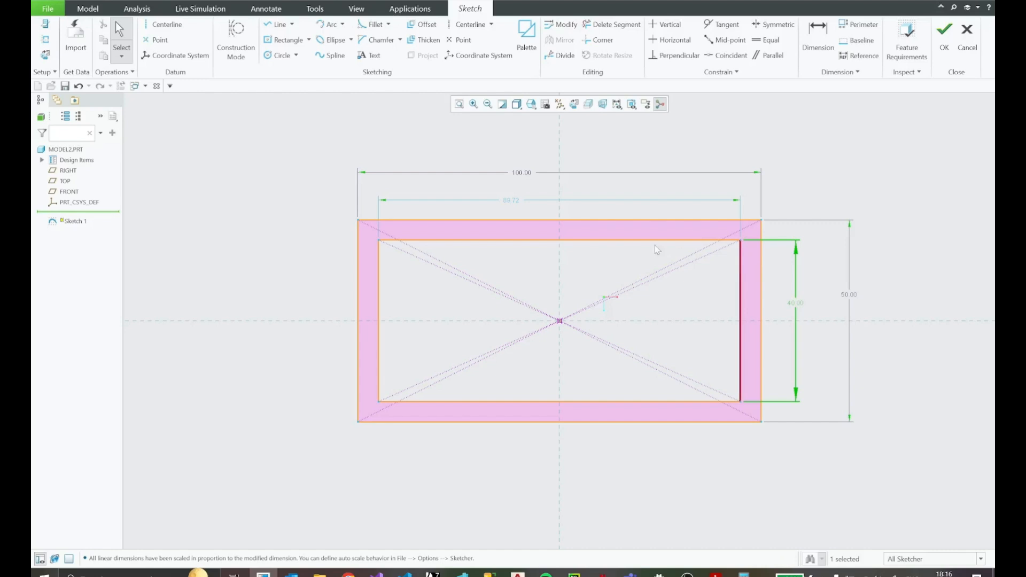
pyautogui.doubleClick(512, 200)
pyautogui.write('90')
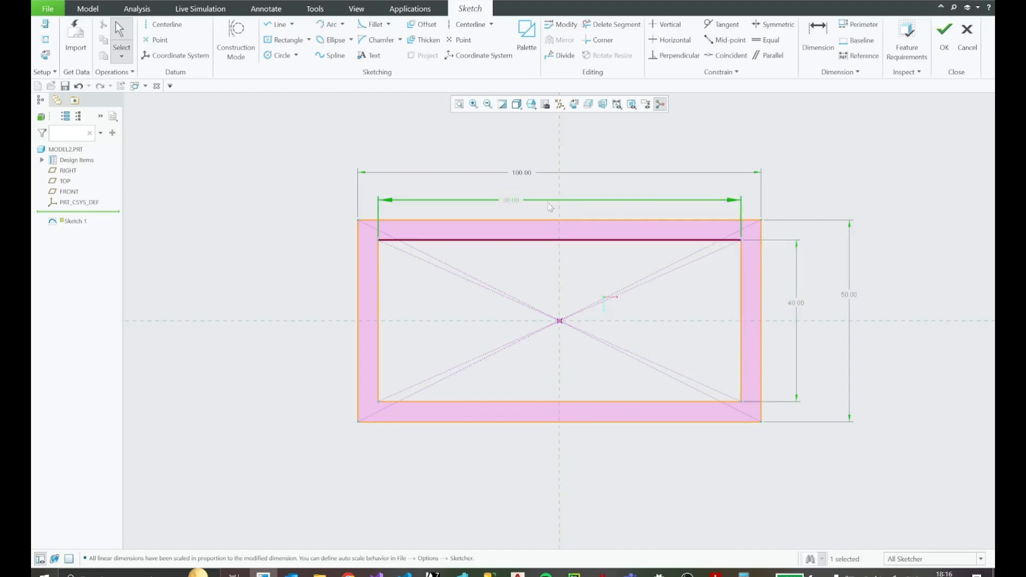
pyautogui.press('Return')
pyautogui.click(817, 189)
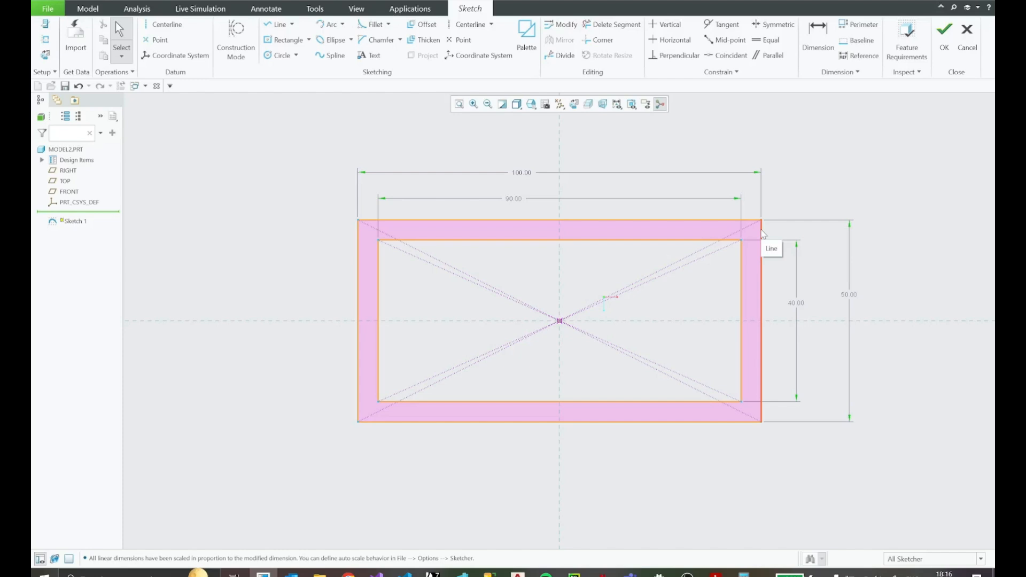
# Stretch the unlocked rectangle edges freehand, and reset the outer width to 100 and the inner rectangle to 90 by 40
pyautogui.moveTo(762, 234)
pyautogui.mouseDown()
pyautogui.moveTo(777, 235)
pyautogui.moveTo(739, 266)
pyautogui.mouseUp()
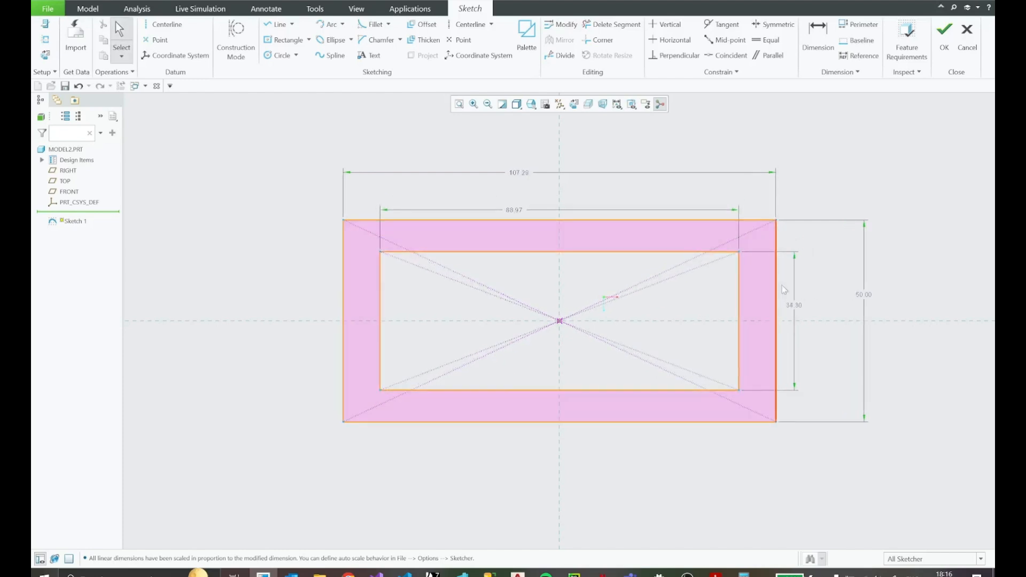
pyautogui.doubleClick(563, 179)
pyautogui.write('100')
pyautogui.press('Return')
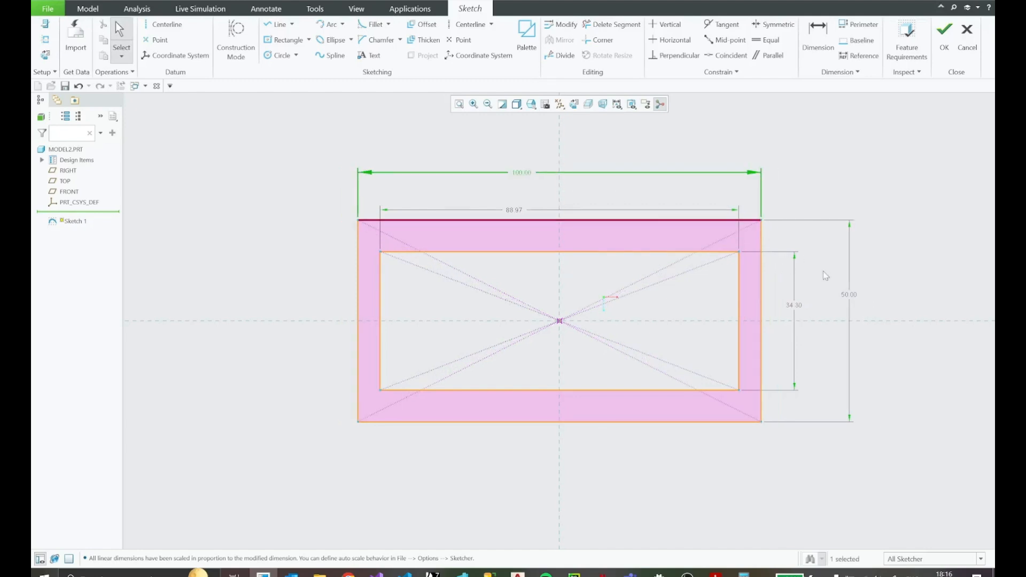
pyautogui.doubleClick(794, 304)
pyautogui.write('40')
pyautogui.press('Return')
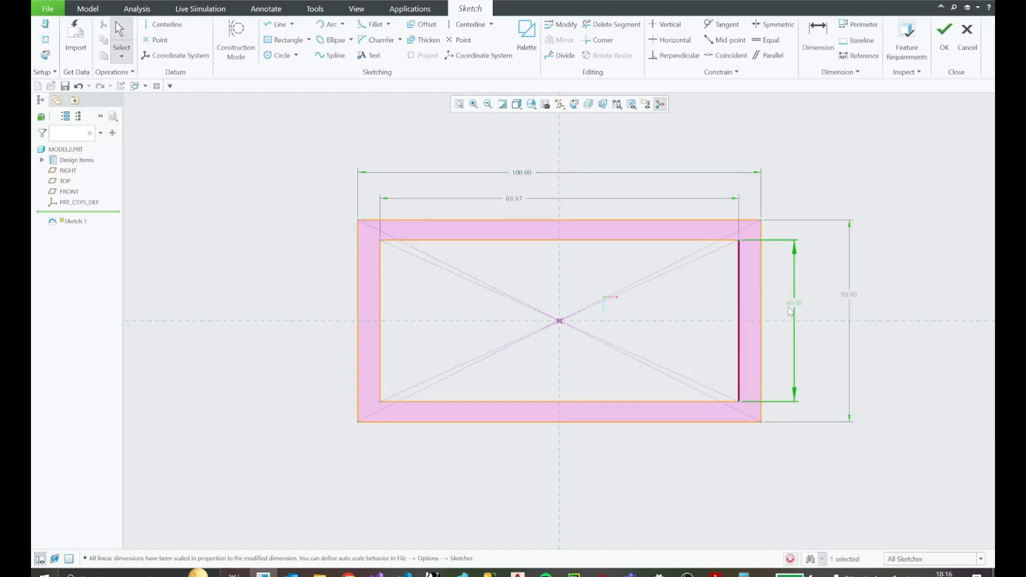
pyautogui.doubleClick(514, 199)
pyautogui.write('90')
pyautogui.press('Return')
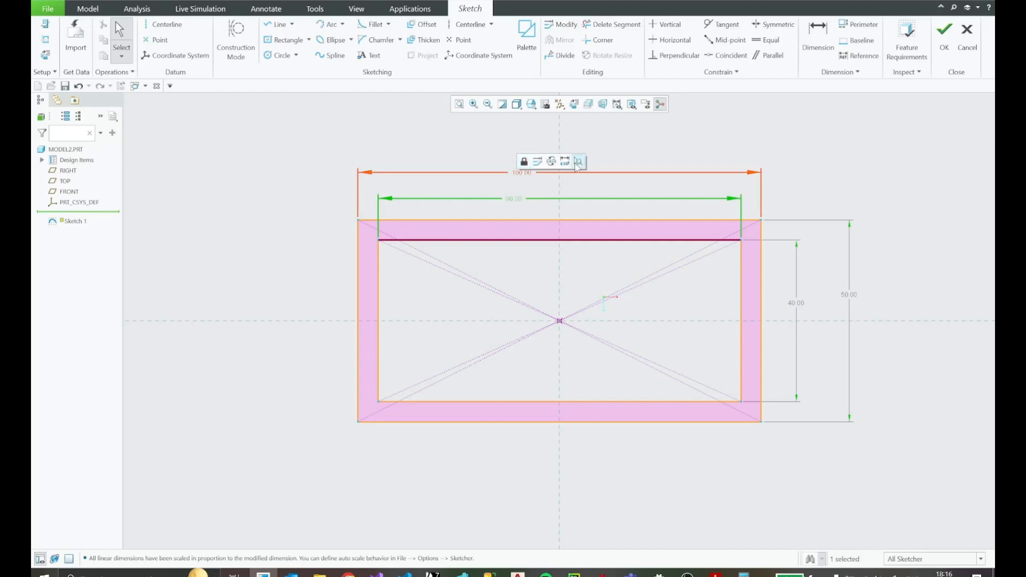
# Lock the width and height dimensions of both rectangles and finish the wall profile sketch
pyautogui.click(524, 162)
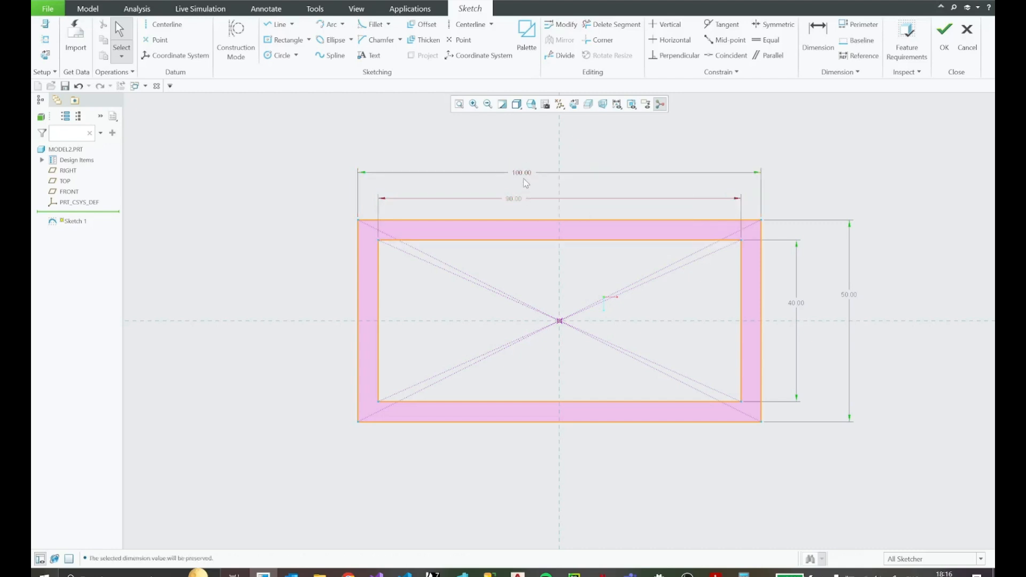
pyautogui.click(524, 174)
pyautogui.click(530, 142)
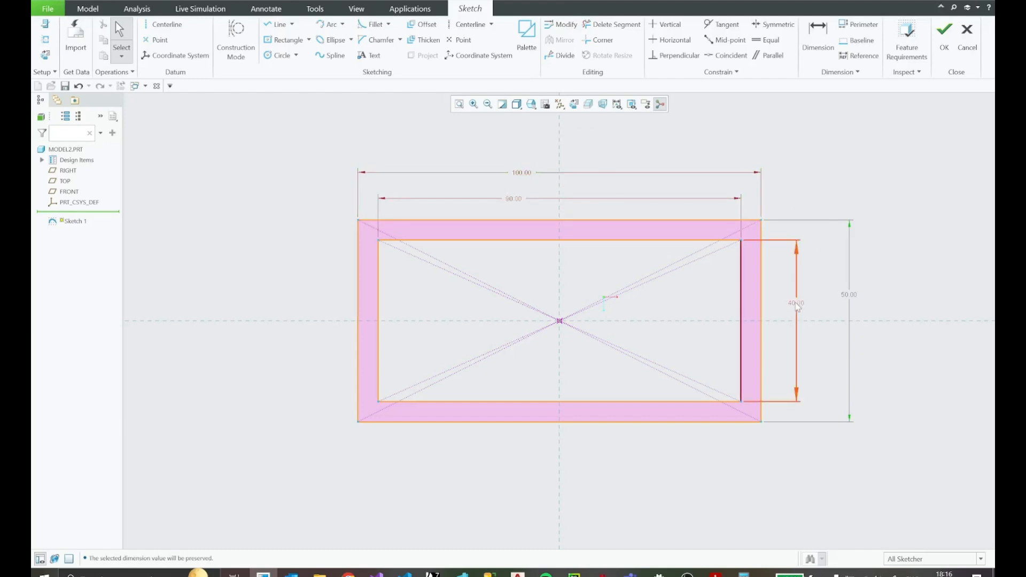
pyautogui.click(796, 270)
pyautogui.click(804, 250)
pyautogui.click(849, 296)
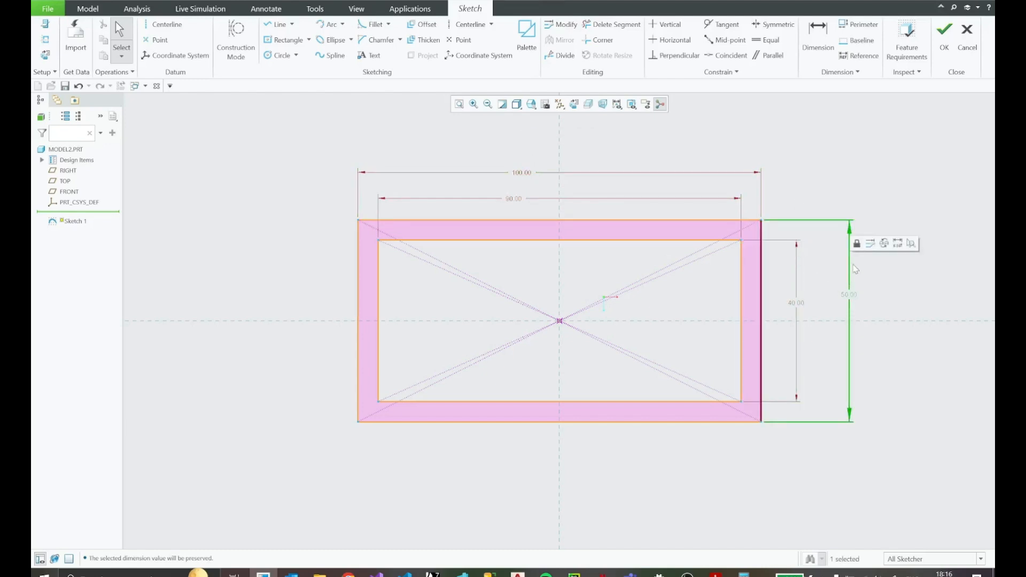
pyautogui.click(856, 244)
pyautogui.moveTo(762, 232); pyautogui.dragTo(772, 225)
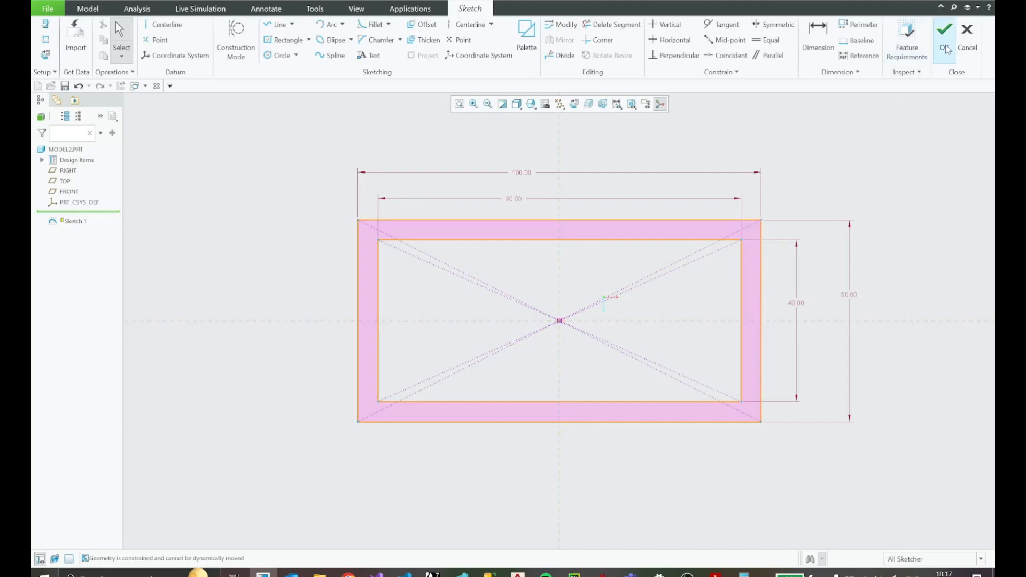
pyautogui.click(944, 48)
# Start a solid extrusion of the wall profile sketch and pull its depth freehand to about 38.5
pyautogui.moveTo(848, 378)
pyautogui.mouseDown(button='middle')
pyautogui.moveTo(859, 328)
pyautogui.moveTo(831, 312)
pyautogui.moveTo(854, 302)
pyautogui.moveTo(895, 313)
pyautogui.mouseUp(button='middle')
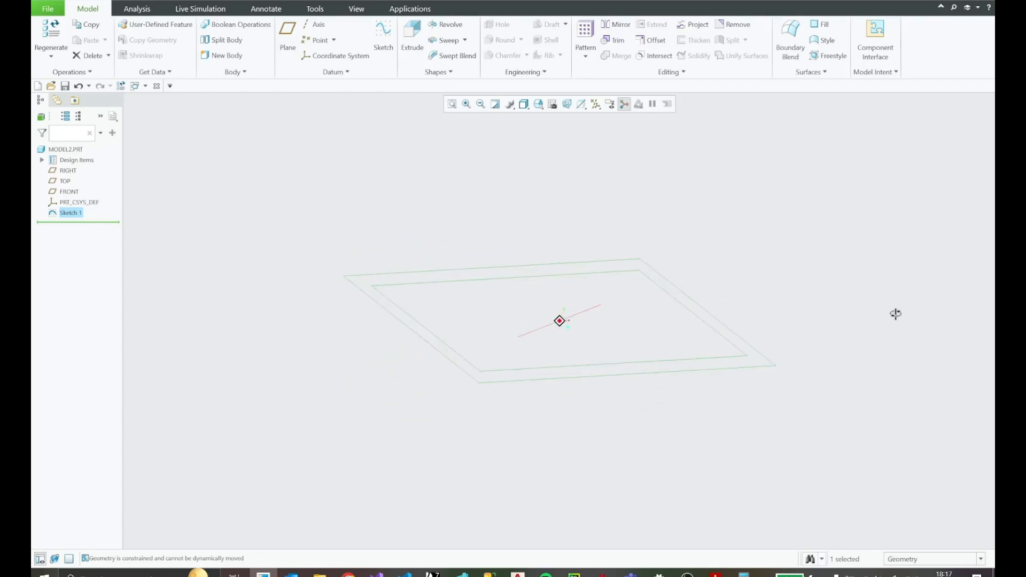
pyautogui.click(715, 574)
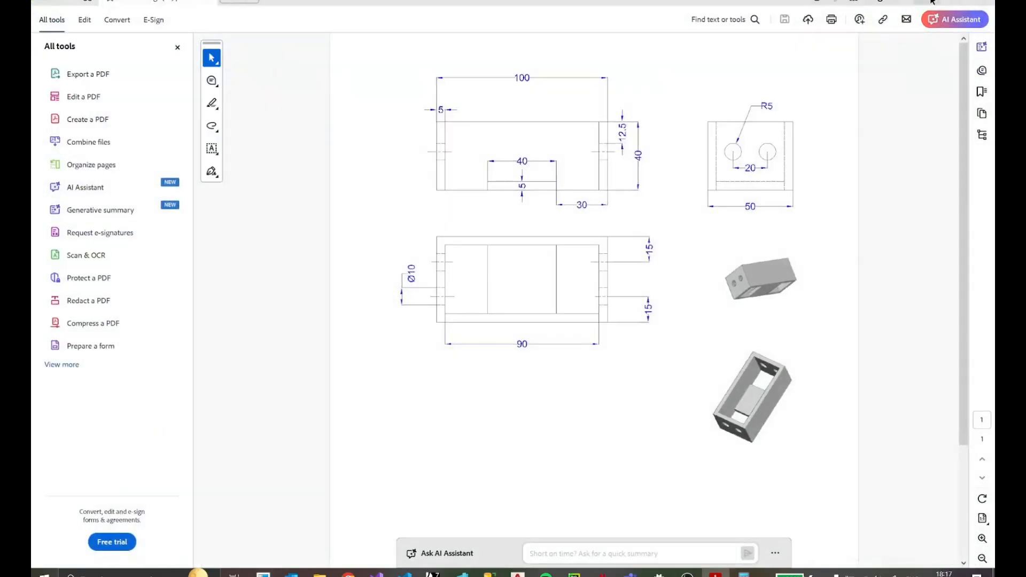
pyautogui.click(931, 2)
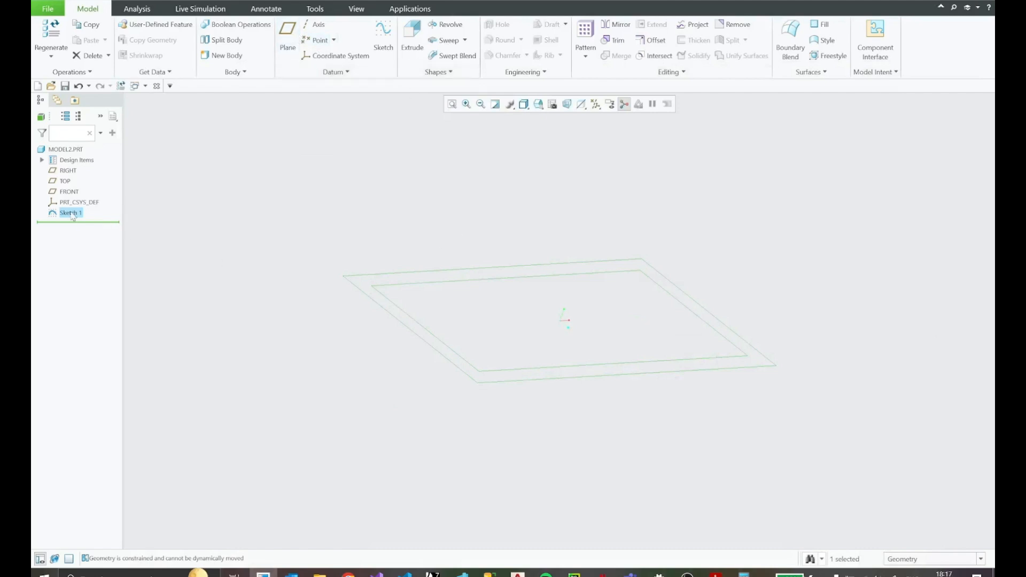
pyautogui.click(412, 33)
pyautogui.keyDown('shift'); pyautogui.moveTo(543, 190); pyautogui.dragTo(492, 271, button='middle'); pyautogui.keyUp('shift')
pyautogui.scroll(3, 545, 262)
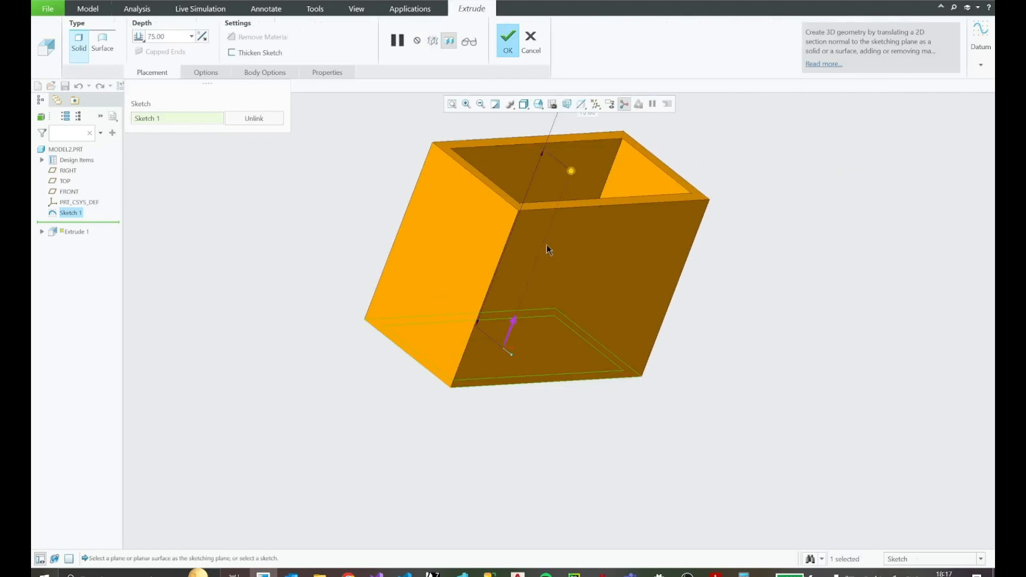
pyautogui.keyDown('shift'); pyautogui.moveTo(547, 244); pyautogui.dragTo(512, 278, button='middle'); pyautogui.keyUp('shift')
pyautogui.moveTo(541, 205); pyautogui.dragTo(508, 290)
# Check the box height in the PDF drawing, set the extrusion depth to 40 and complete the walls
pyautogui.hotkey('alt', 'Tab')
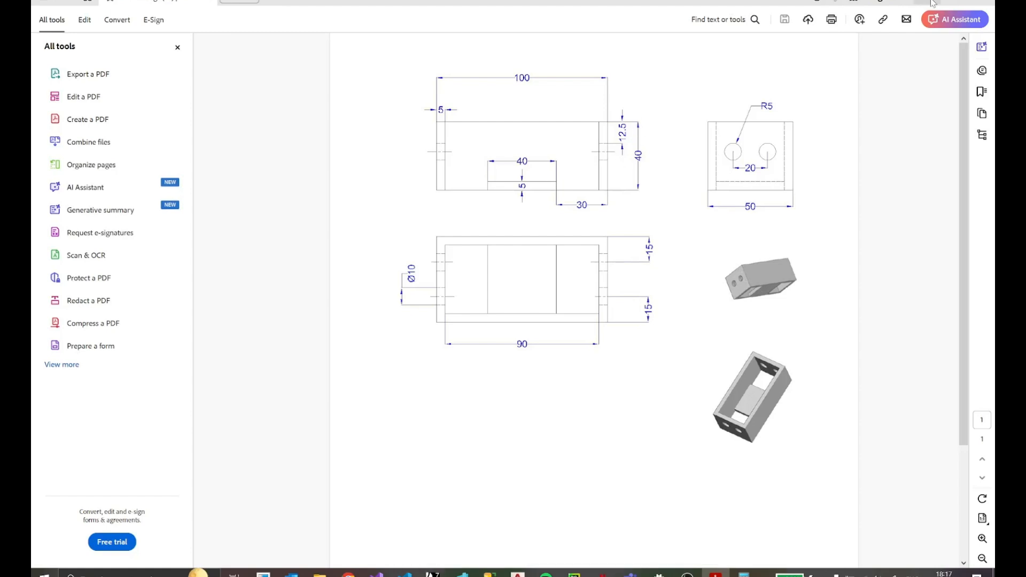
pyautogui.hotkey('alt', 'Tab')
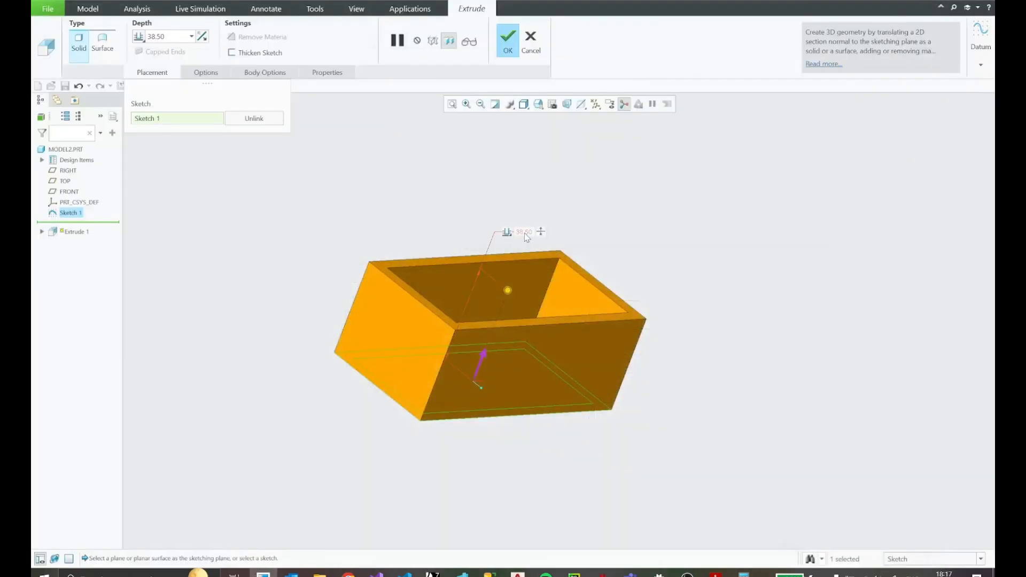
pyautogui.doubleClick(178, 39)
pyautogui.write('40.')
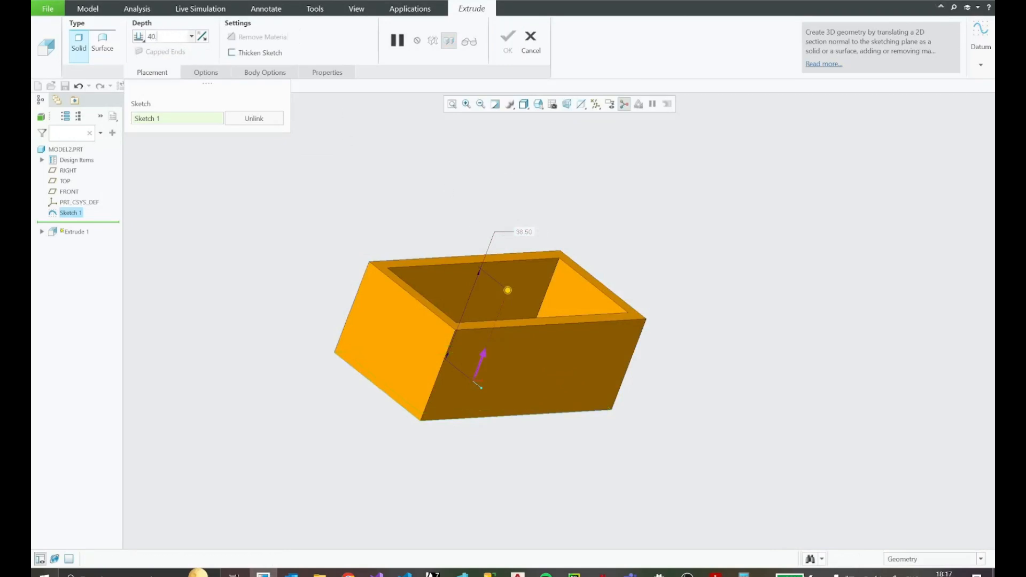
pyautogui.press('Return')
pyautogui.moveTo(554, 241); pyautogui.dragTo(527, 92, button='middle')
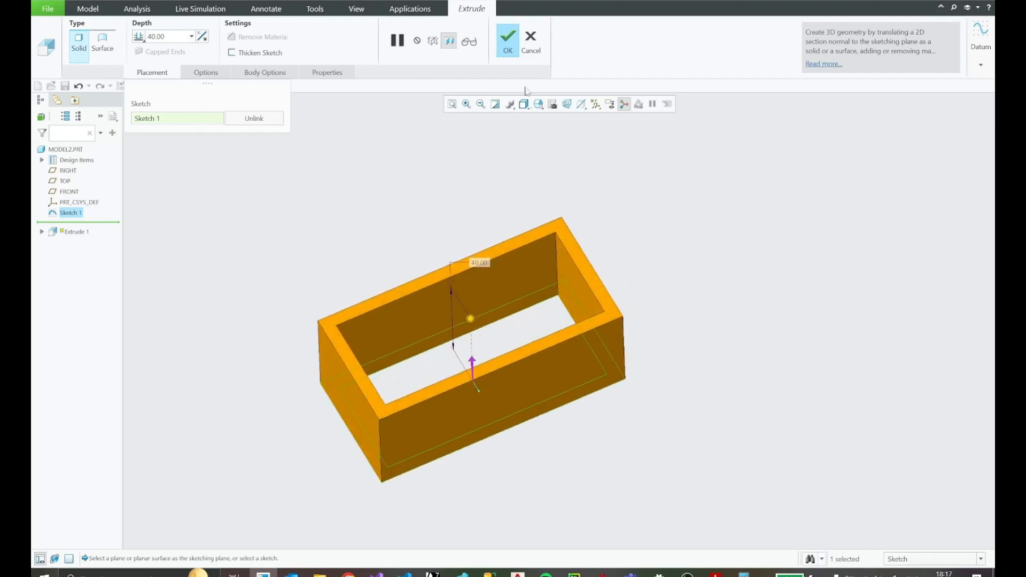
pyautogui.click(508, 39)
# Consult the PDF drawing, and open a new sketch on the inner face of the long back wall, viewed straight on
pyautogui.moveTo(635, 335); pyautogui.dragTo(682, 474, button='middle')
pyautogui.click(716, 572)
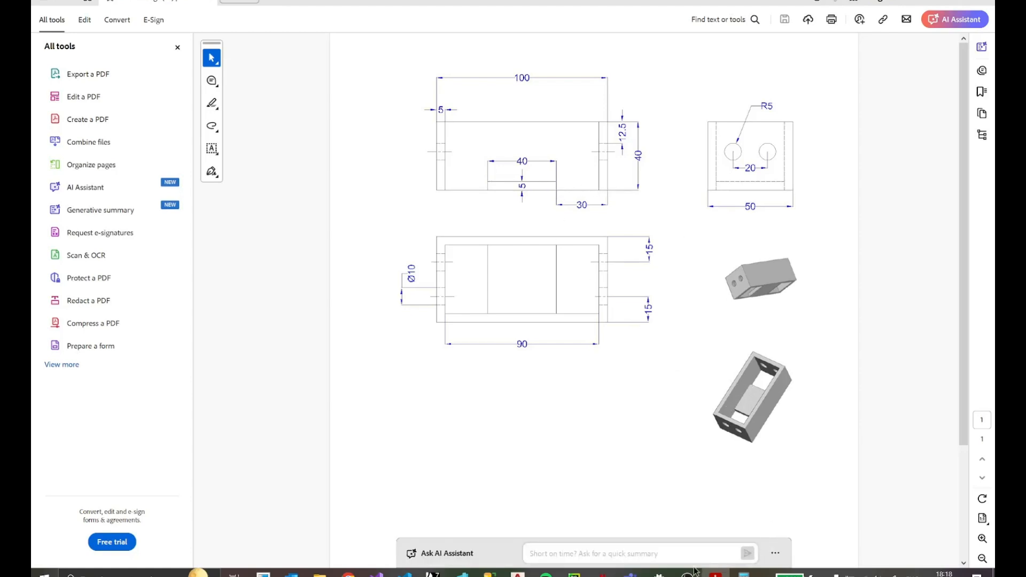
pyautogui.moveTo(687, 575)
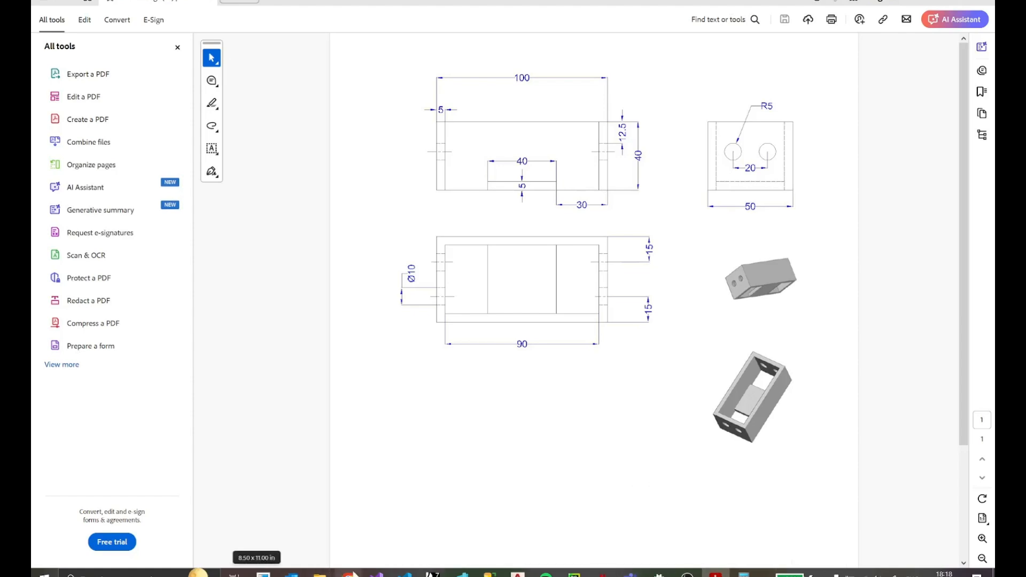
pyautogui.click(263, 573)
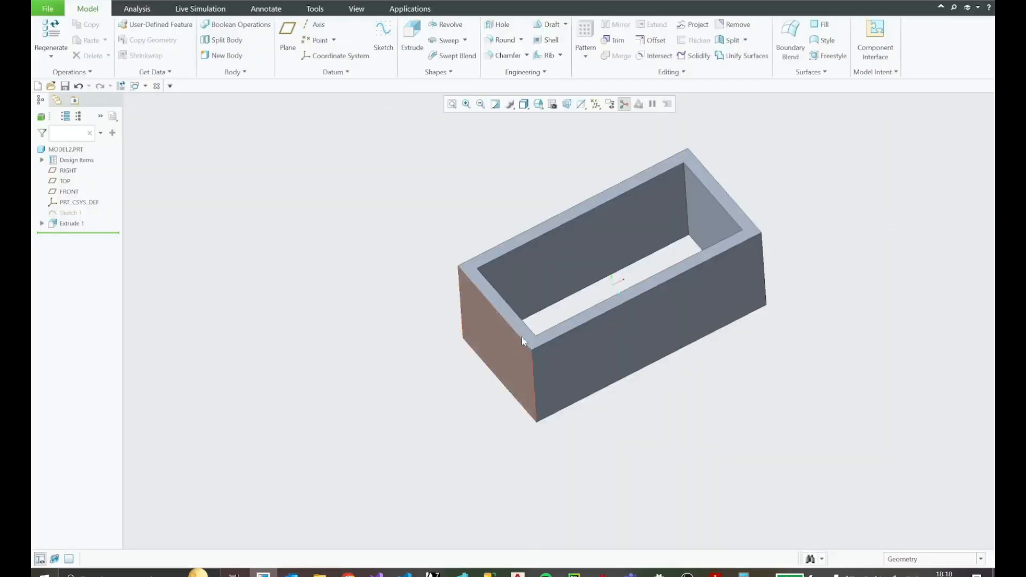
pyautogui.click(592, 249)
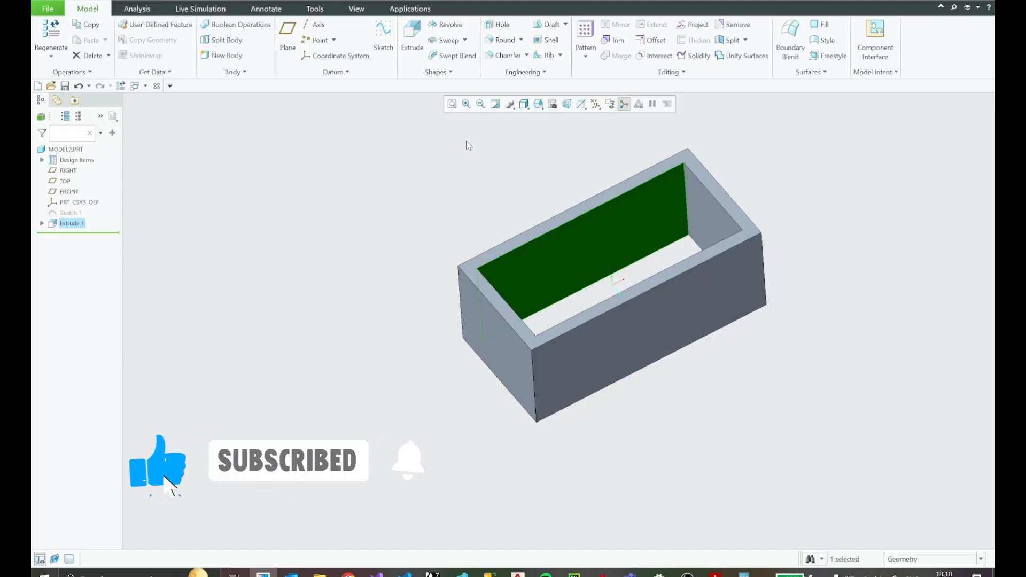
pyautogui.click(391, 46)
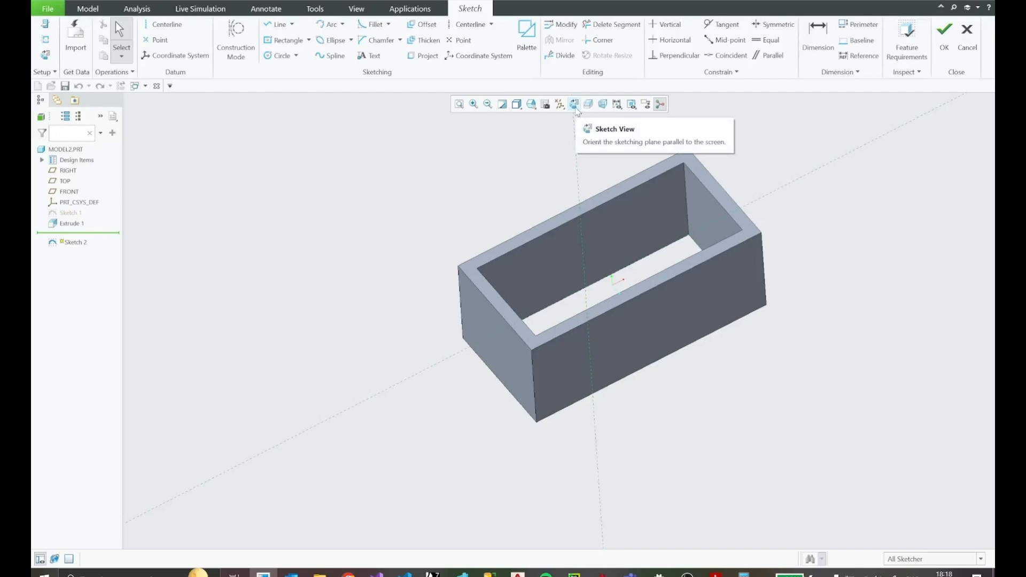
pyautogui.click(574, 106)
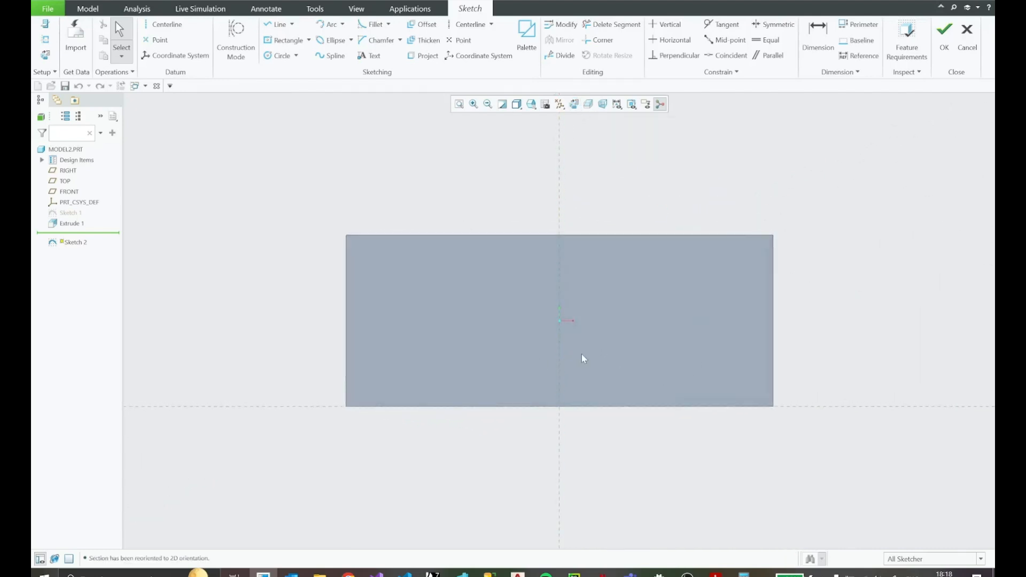
pyautogui.moveTo(581, 343); pyautogui.dragTo(589, 367, button='middle')
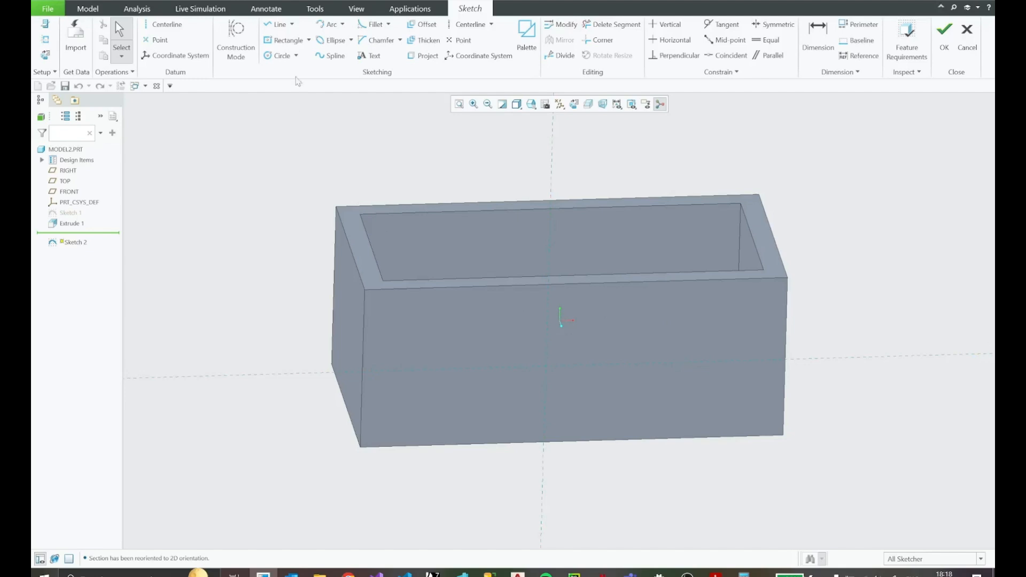
pyautogui.click(276, 24)
pyautogui.click(506, 386)
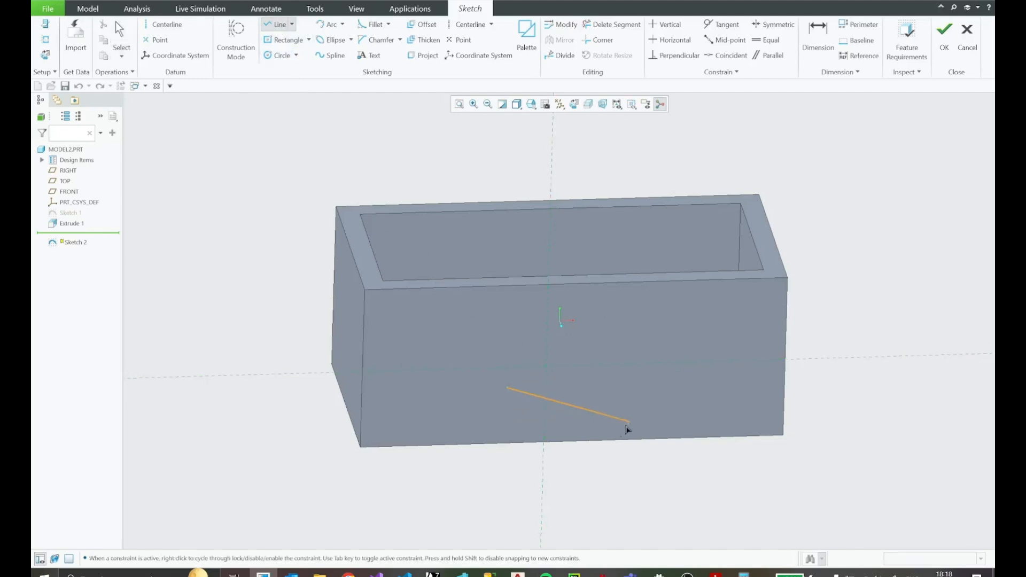
pyautogui.click(572, 434)
pyautogui.click(507, 388)
pyautogui.moveTo(551, 358)
pyautogui.mouseDown(button='middle')
pyautogui.moveTo(567, 384)
pyautogui.moveTo(550, 317)
pyautogui.mouseUp(button='middle')
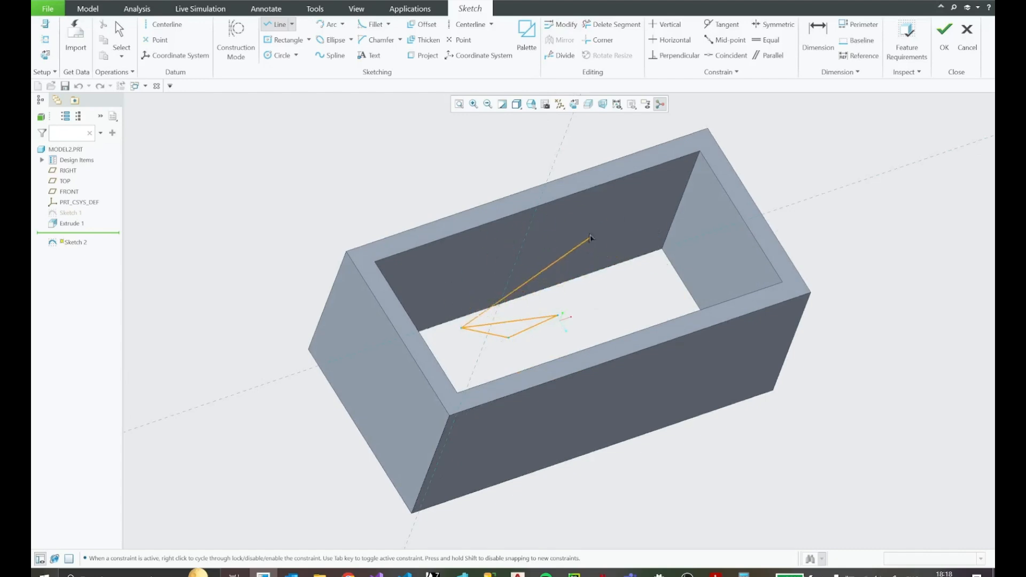
pyautogui.middleClick(524, 259)
pyautogui.hotkey('ctrl', 'z')
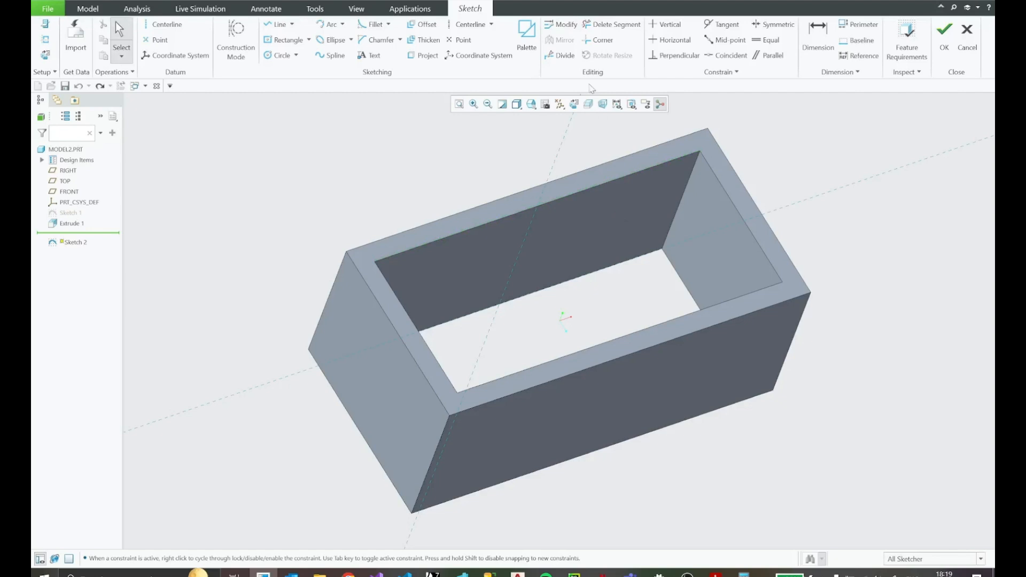
# Sketch a corner rectangle about 40 wide resting on the wall's bottom edge, moving its offset and height dimensions clear of the profile
pyautogui.click(575, 104)
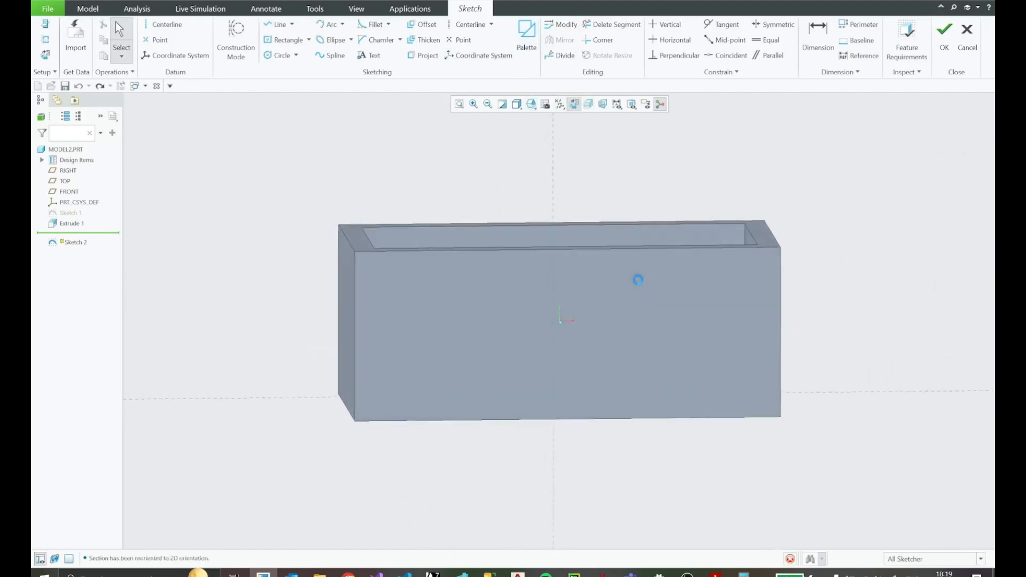
pyautogui.click(309, 40)
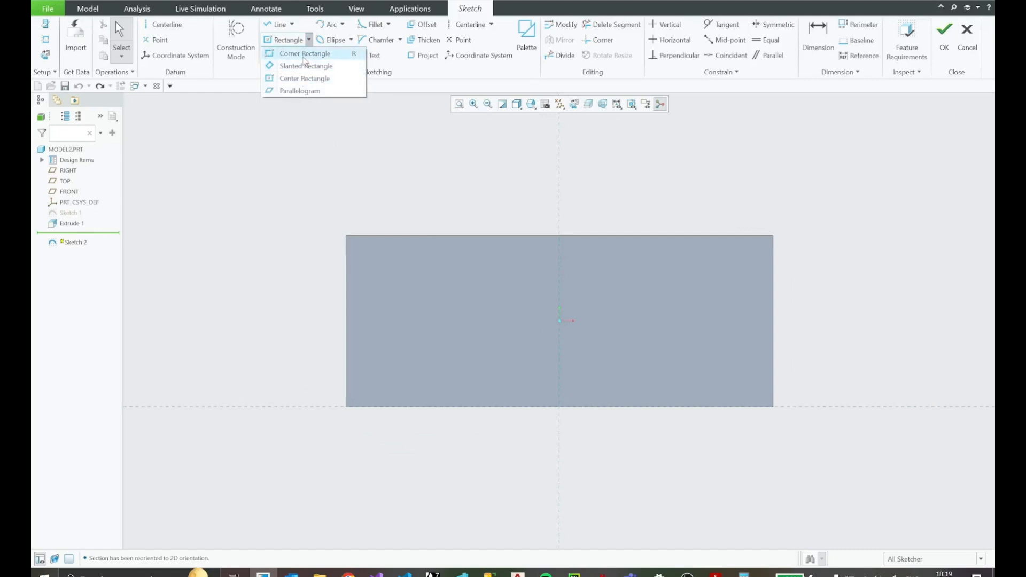
pyautogui.click(303, 55)
pyautogui.click(474, 380)
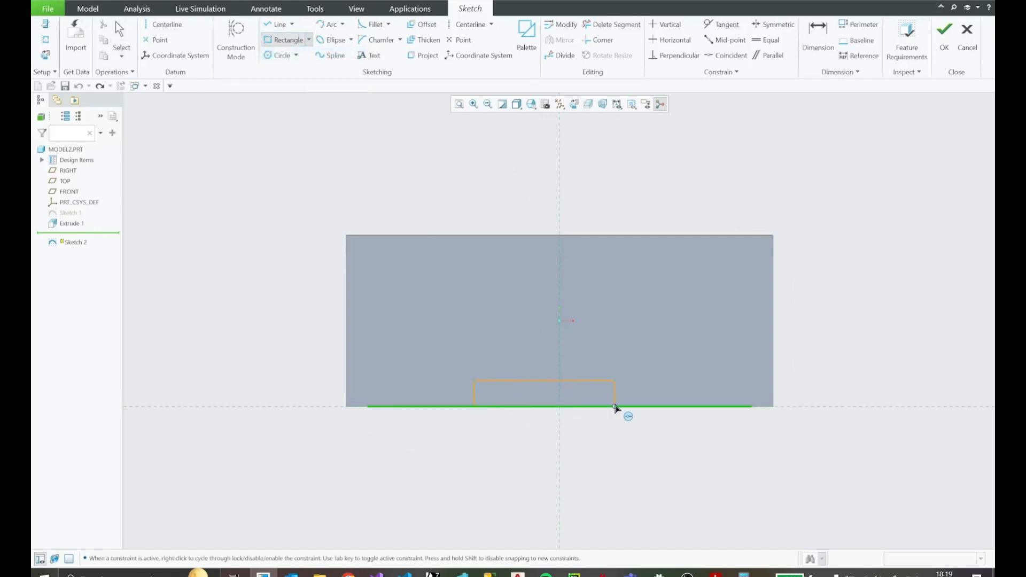
pyautogui.click(645, 406)
pyautogui.middleClick(690, 407)
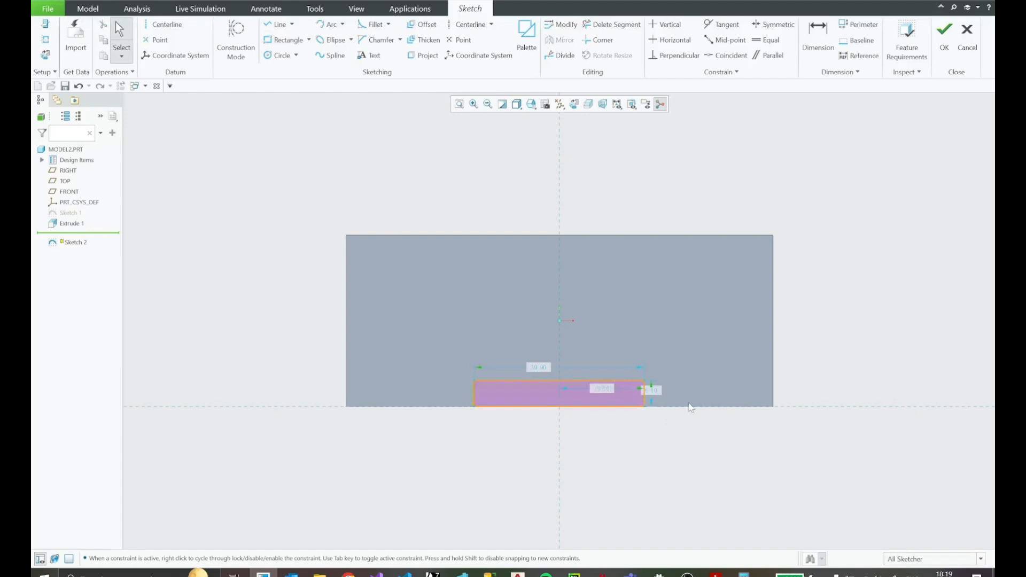
pyautogui.moveTo(604, 389); pyautogui.dragTo(604, 445)
pyautogui.moveTo(651, 390); pyautogui.dragTo(714, 391)
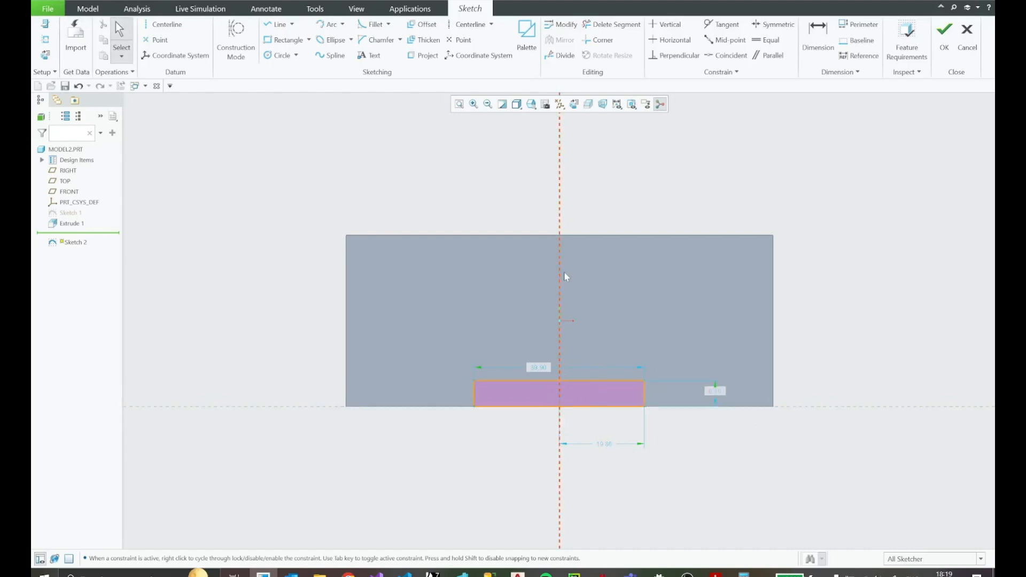
# Check the base plate in the PDF drawing and make the rectangle's two upper corners symmetric about the vertical reference line
pyautogui.click(560, 288)
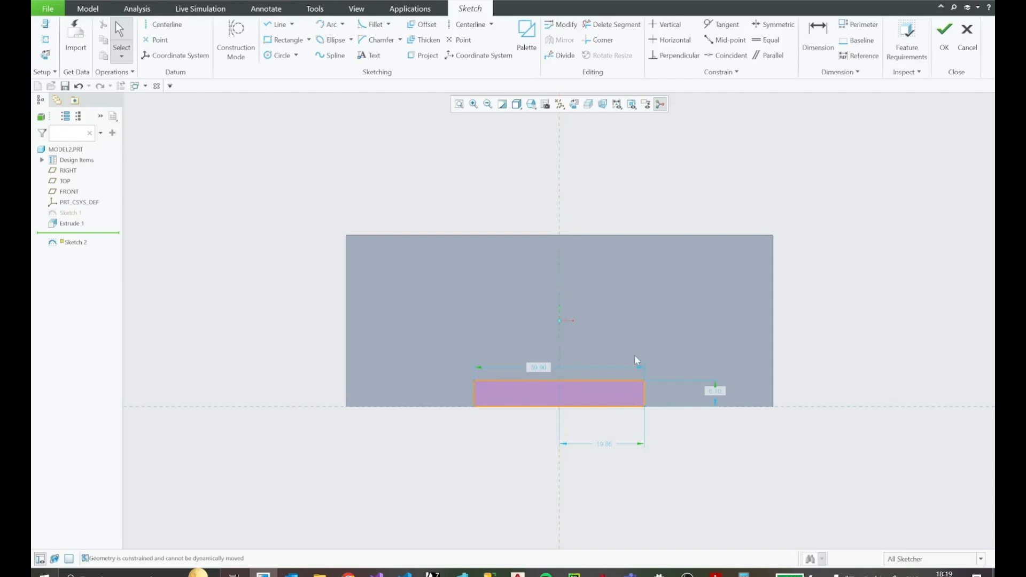
pyautogui.click(716, 573)
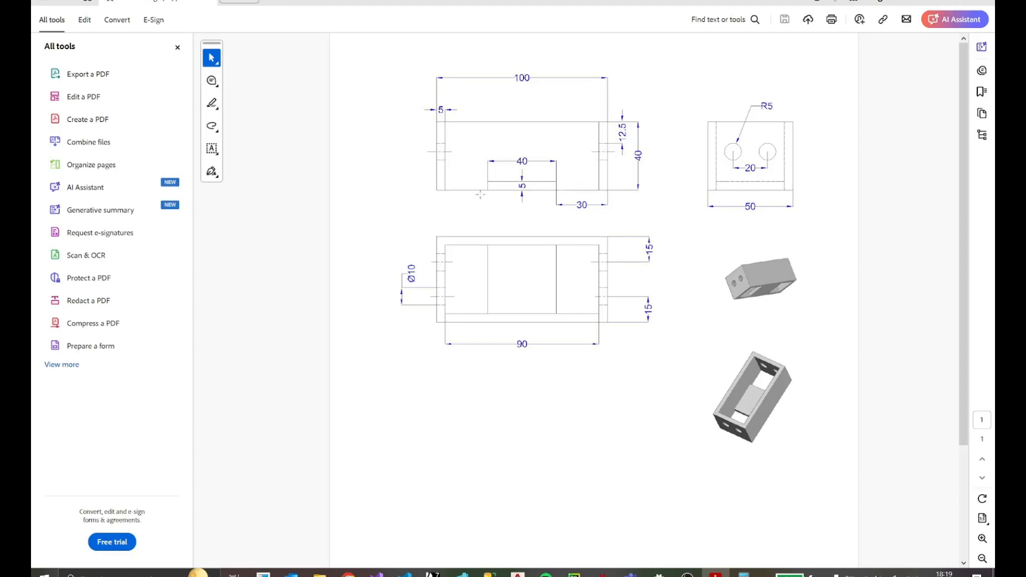
pyautogui.click(924, 1)
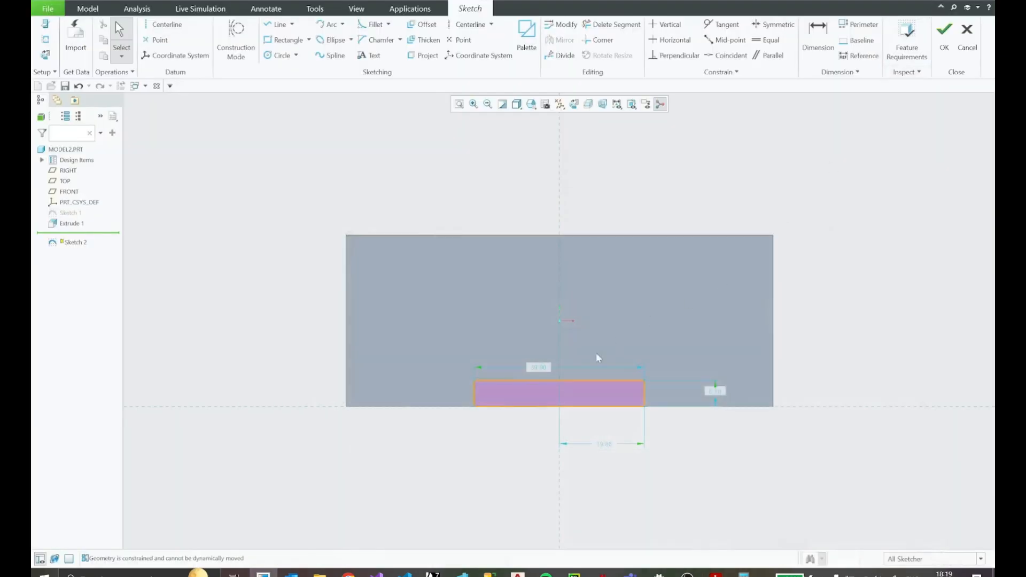
pyautogui.click(775, 29)
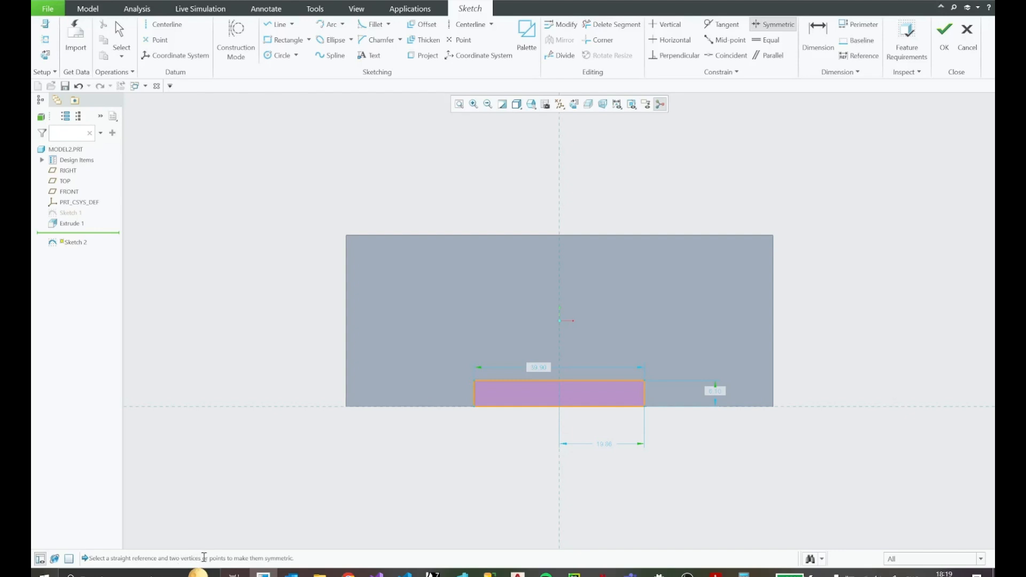
pyautogui.click(560, 141)
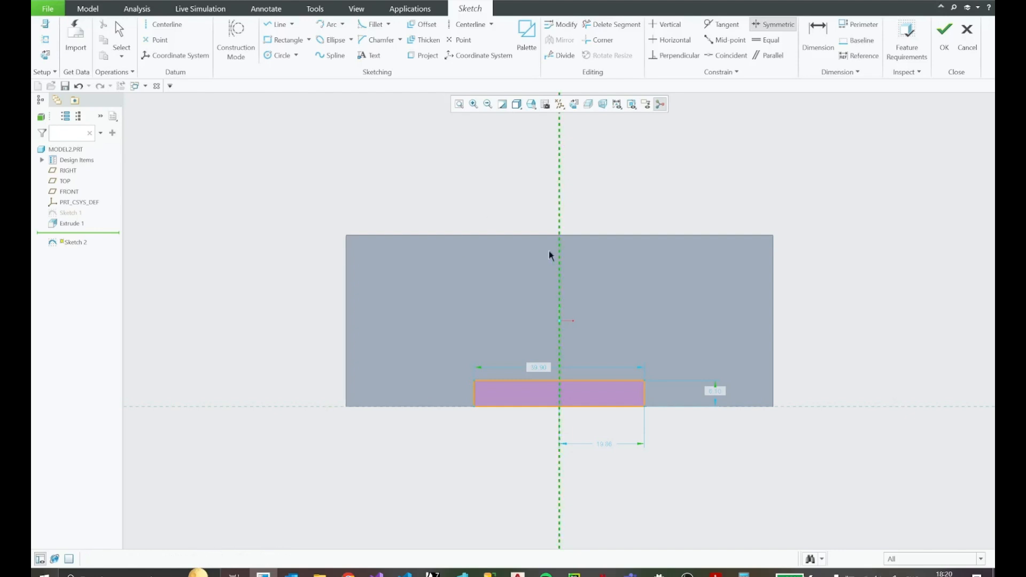
pyautogui.click(474, 380)
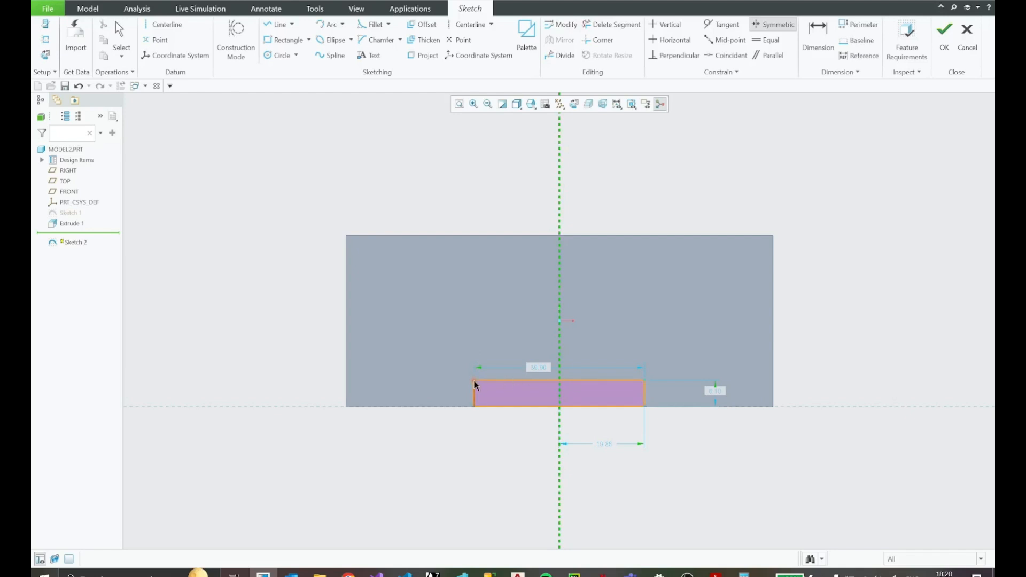
pyautogui.click(644, 380)
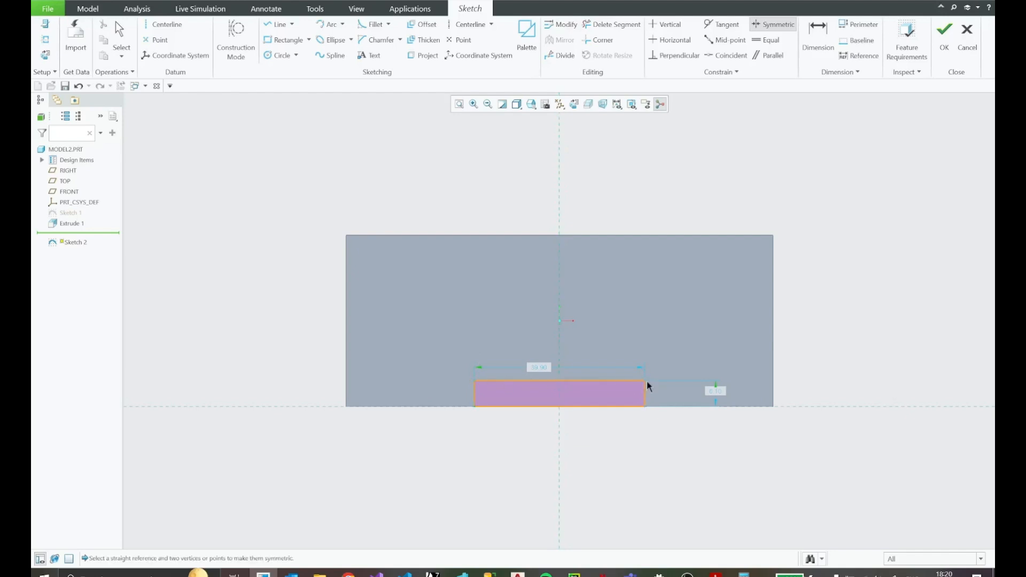
pyautogui.middleClick(639, 451)
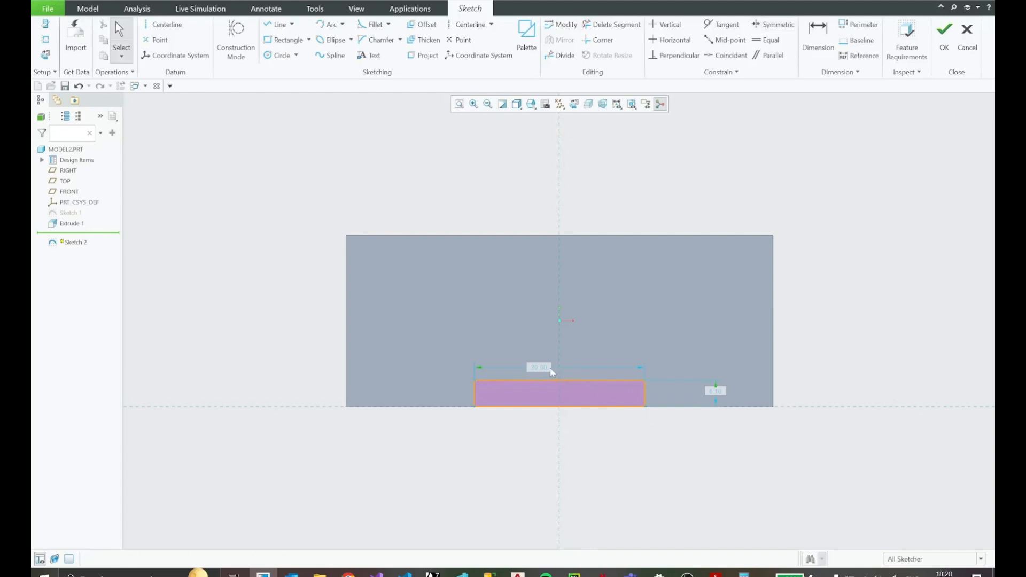
# Move the rectangle's width and height dimensions below the profile and check the base plate's size in the PDF drawing
pyautogui.moveTo(549, 367); pyautogui.dragTo(560, 446)
pyautogui.moveTo(721, 395); pyautogui.dragTo(724, 431)
pyautogui.click(715, 574)
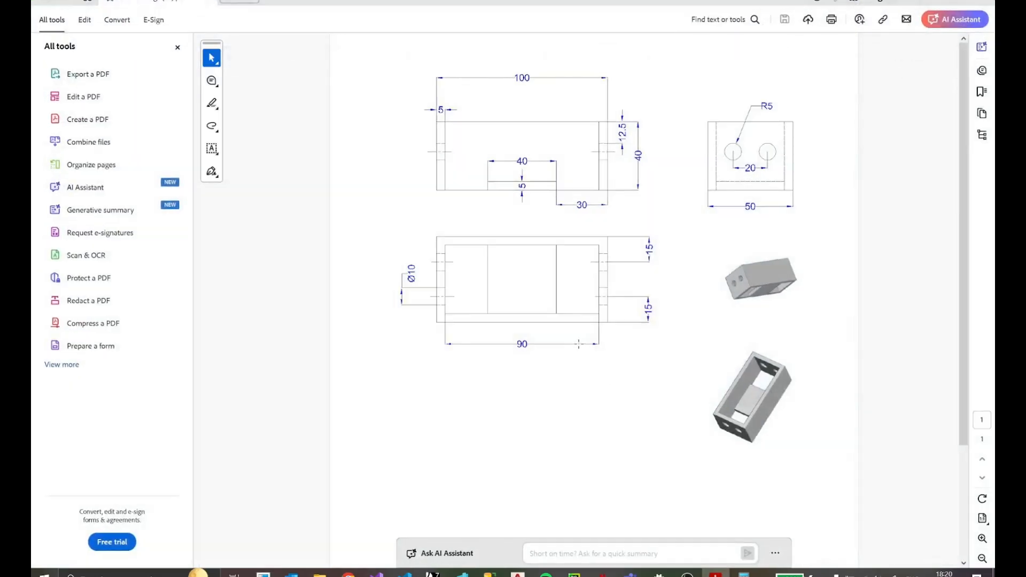
pyautogui.click(927, 3)
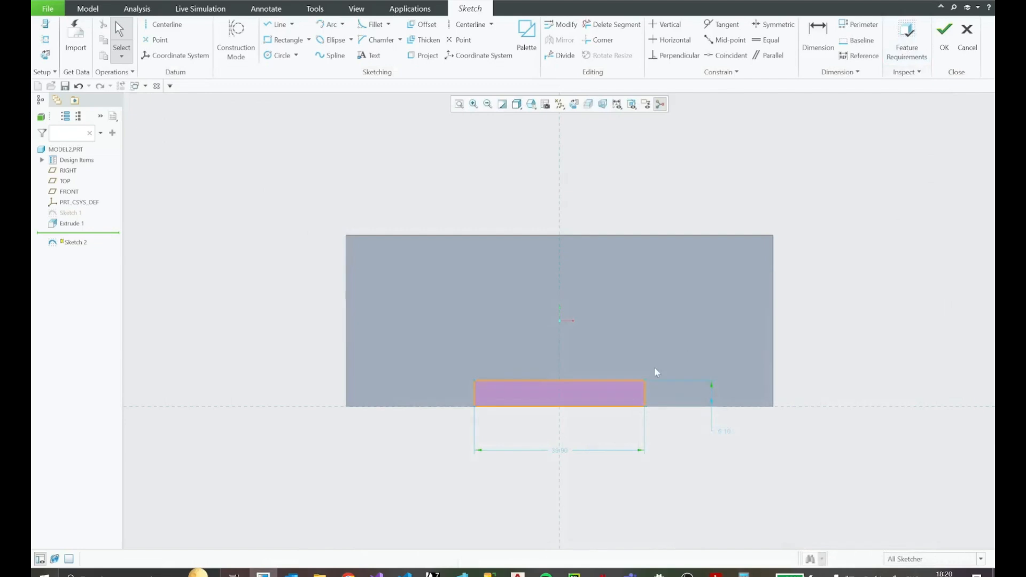
# Set the base-plate rectangle's width to 40 and its height to 5
pyautogui.click(556, 451)
pyautogui.doubleClick(556, 451)
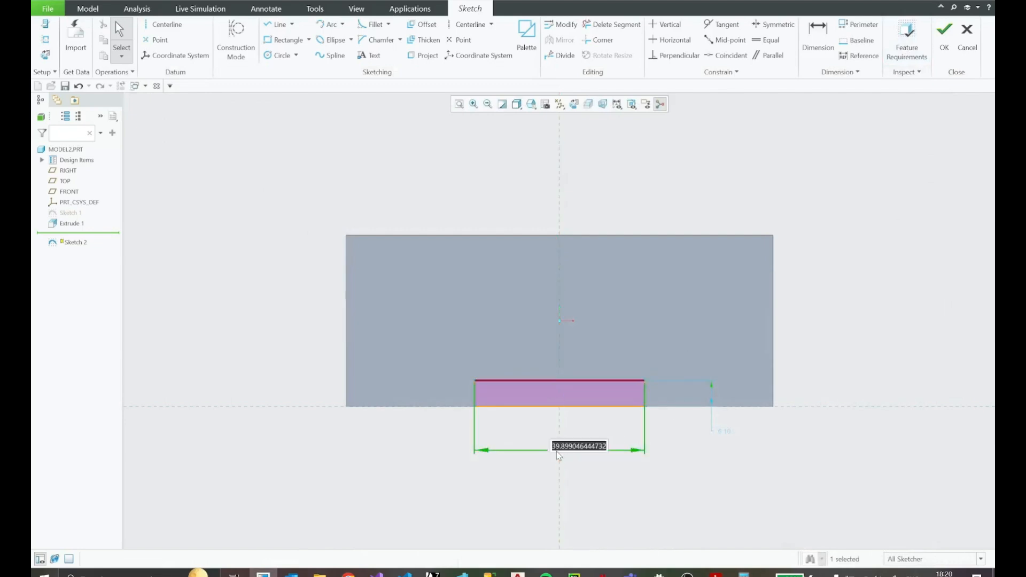
pyautogui.write('40')
pyautogui.press('Return')
pyautogui.middleClick(716, 427)
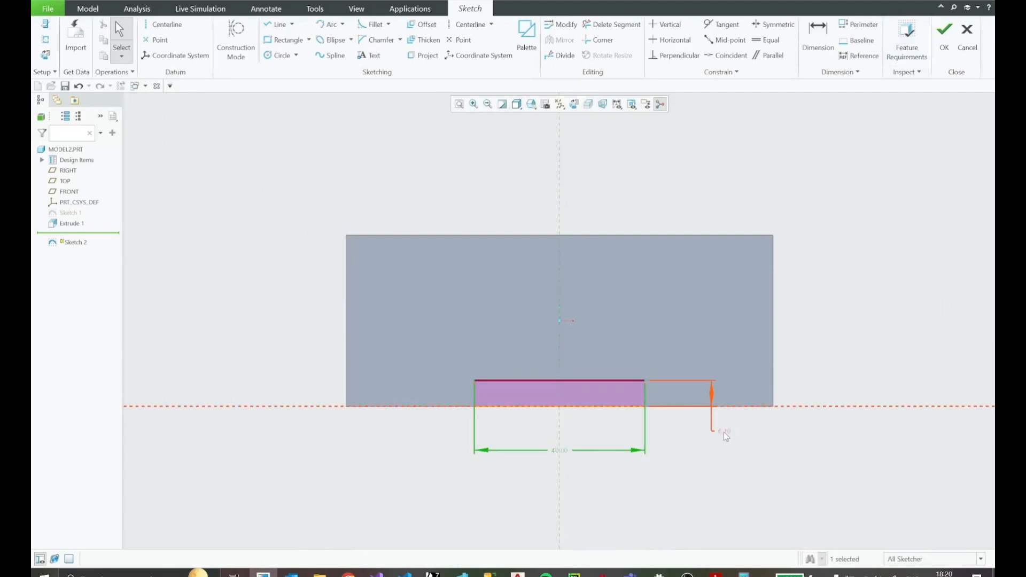
pyautogui.write('5')
pyautogui.press('Return')
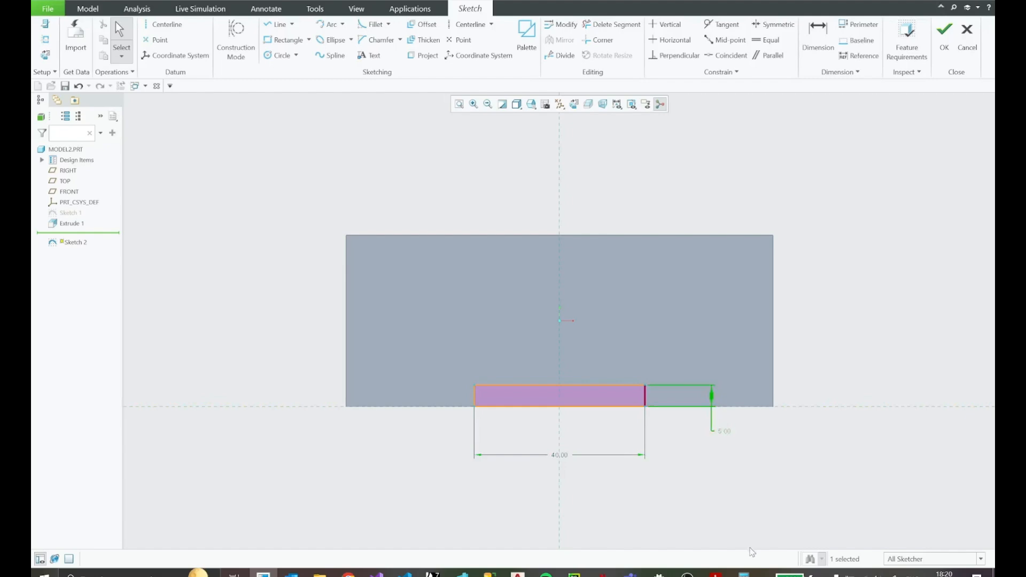
# Recheck the base plate in the PDF drawing, lock the rectangle's width and height dimensions, and complete the sketch
pyautogui.click(716, 573)
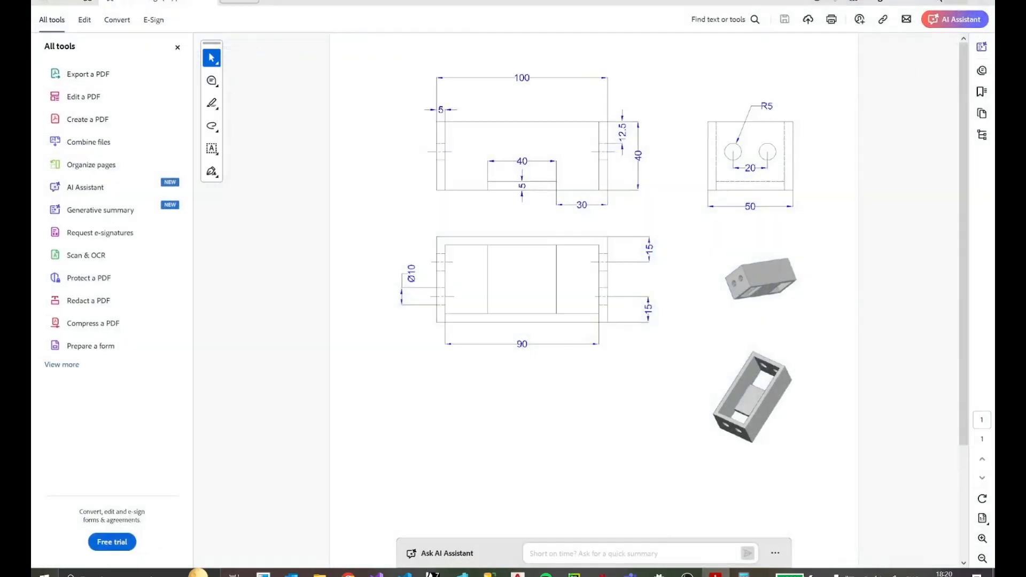
pyautogui.click(955, 3)
pyautogui.click(563, 455)
pyautogui.click(575, 398)
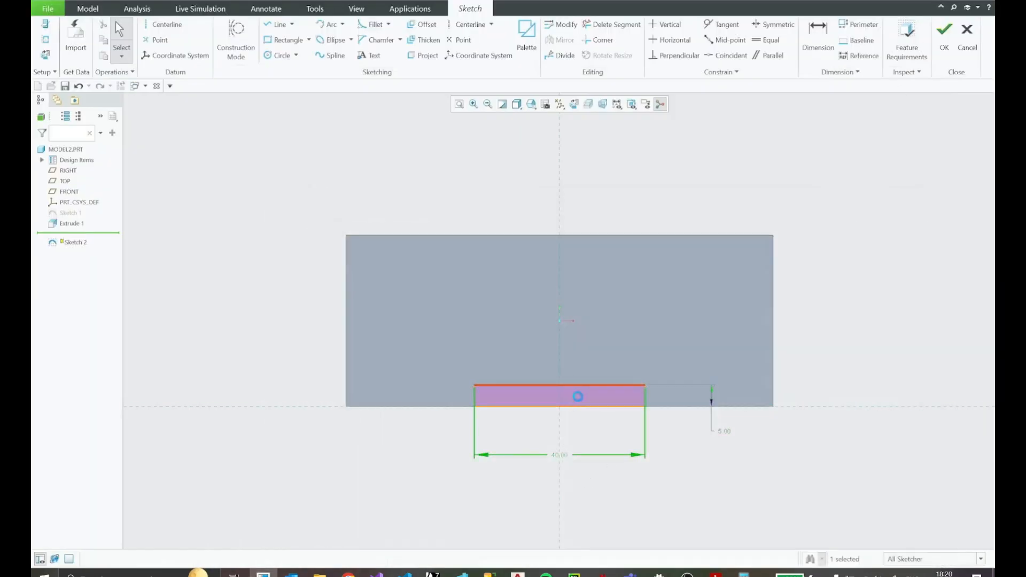
pyautogui.click(723, 430)
pyautogui.click(739, 393)
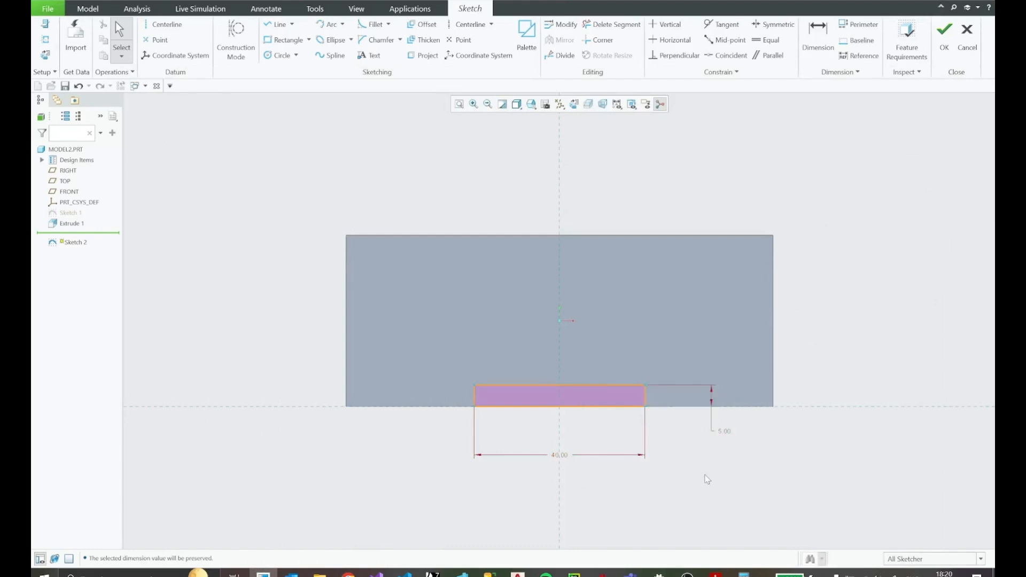
pyautogui.moveTo(686, 443)
pyautogui.mouseDown(button='middle')
pyautogui.moveTo(719, 472)
pyautogui.moveTo(721, 488)
pyautogui.moveTo(792, 371)
pyautogui.mouseUp(button='middle')
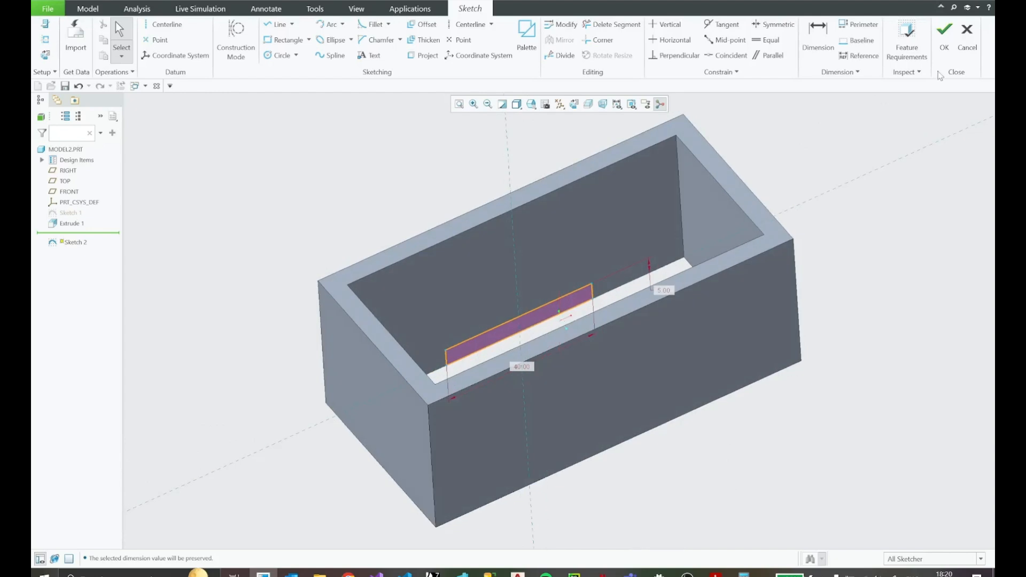
pyautogui.click(944, 36)
# Extrude the base-plate sketch across the inside of the box, stretching it toward the opposite wall to a depth of about 30
pyautogui.moveTo(698, 329)
pyautogui.mouseDown(button='middle')
pyautogui.moveTo(717, 322)
pyautogui.moveTo(713, 332)
pyautogui.mouseUp(button='middle')
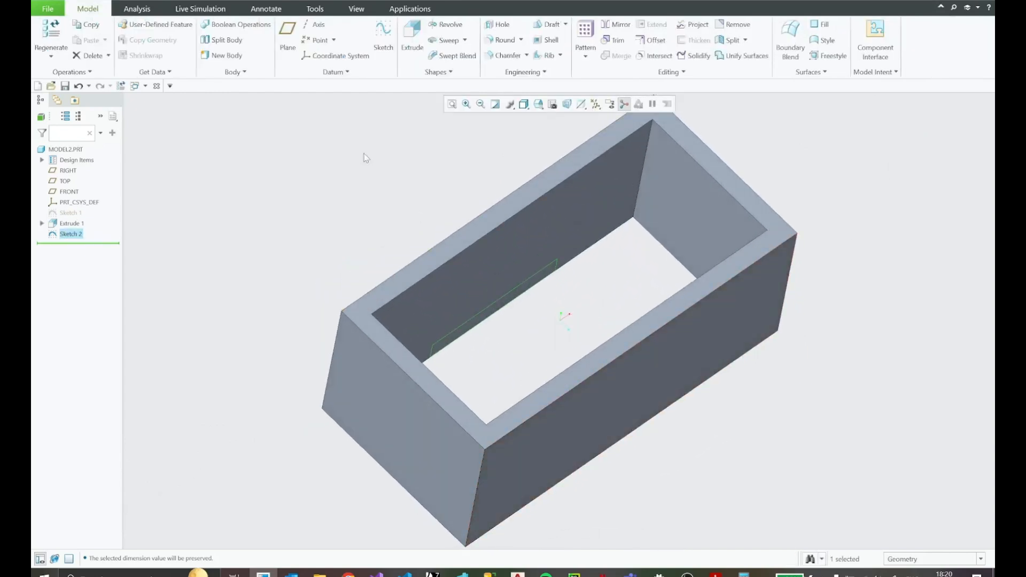
pyautogui.click(411, 38)
pyautogui.moveTo(591, 288); pyautogui.dragTo(549, 346, button='middle')
pyautogui.moveTo(549, 343); pyautogui.dragTo(644, 352)
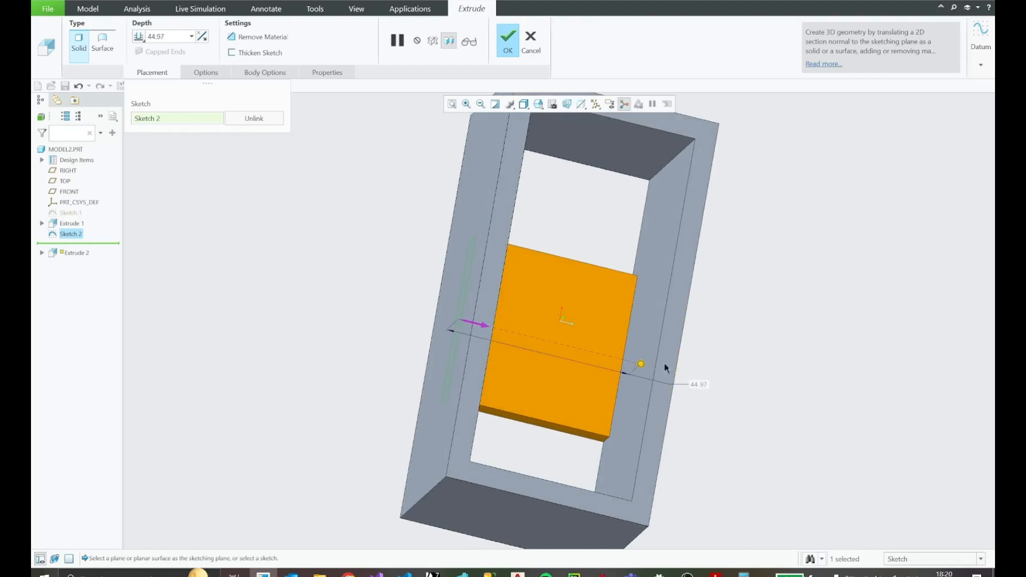
pyautogui.moveTo(664, 364)
pyautogui.mouseDown(button='middle')
pyautogui.moveTo(647, 390)
pyautogui.moveTo(657, 347)
pyautogui.mouseUp(button='middle')
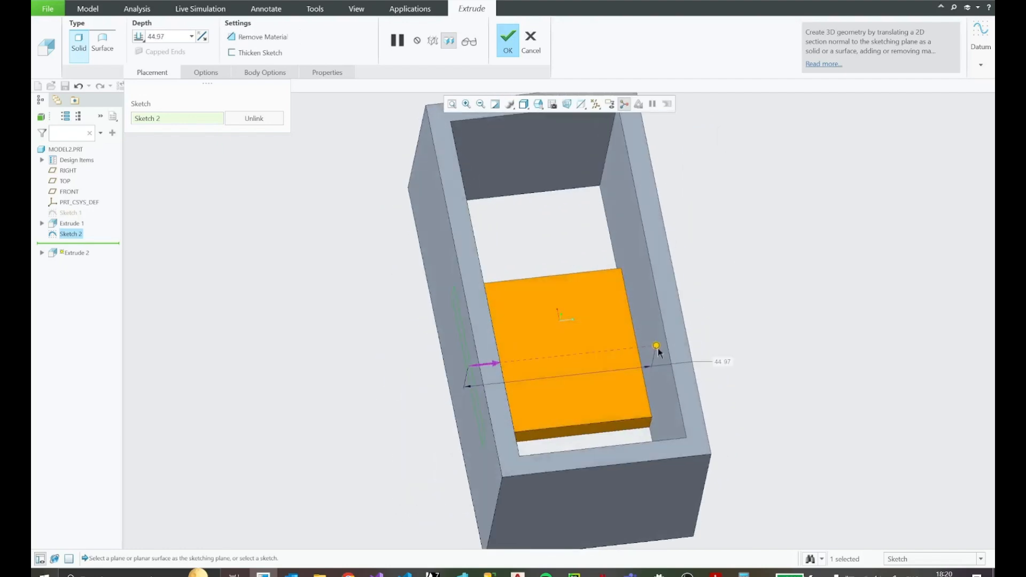
pyautogui.moveTo(657, 346); pyautogui.dragTo(593, 351)
pyautogui.moveTo(593, 351); pyautogui.dragTo(583, 323, button='middle')
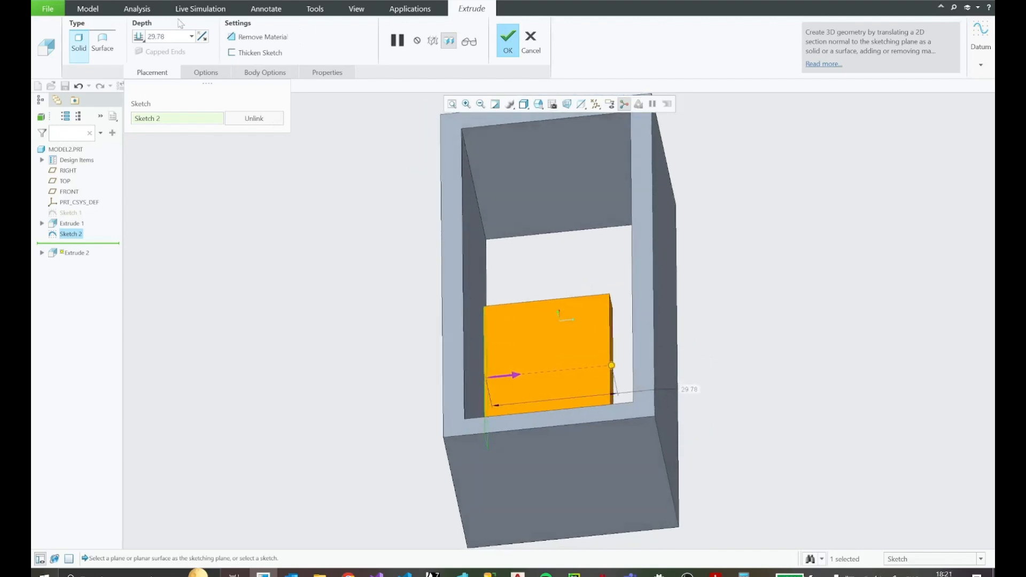
# Set the extrusion depth to To Reference, using the opposite long wall's inner face, and complete the base plate
pyautogui.click(143, 39)
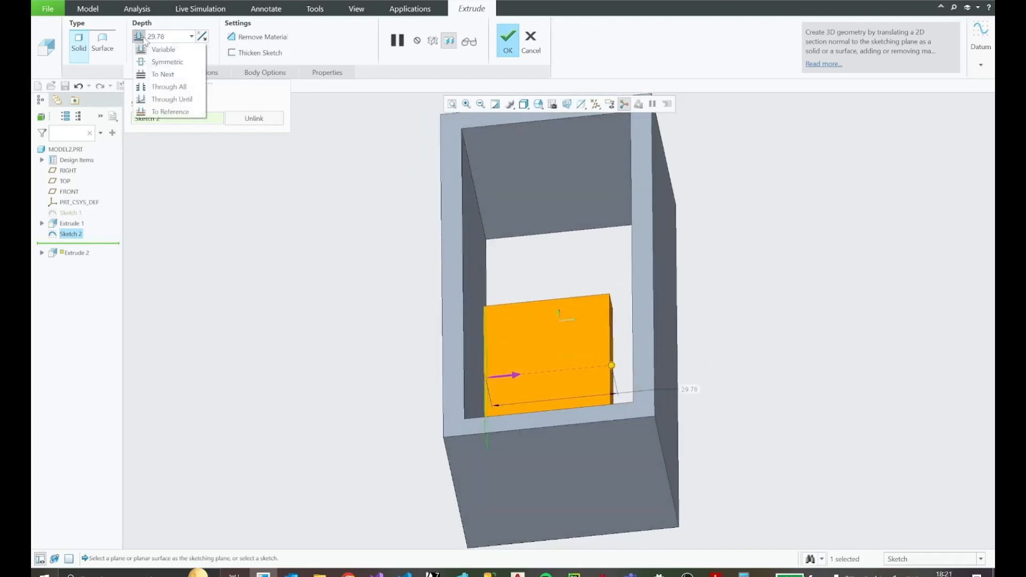
pyautogui.click(174, 112)
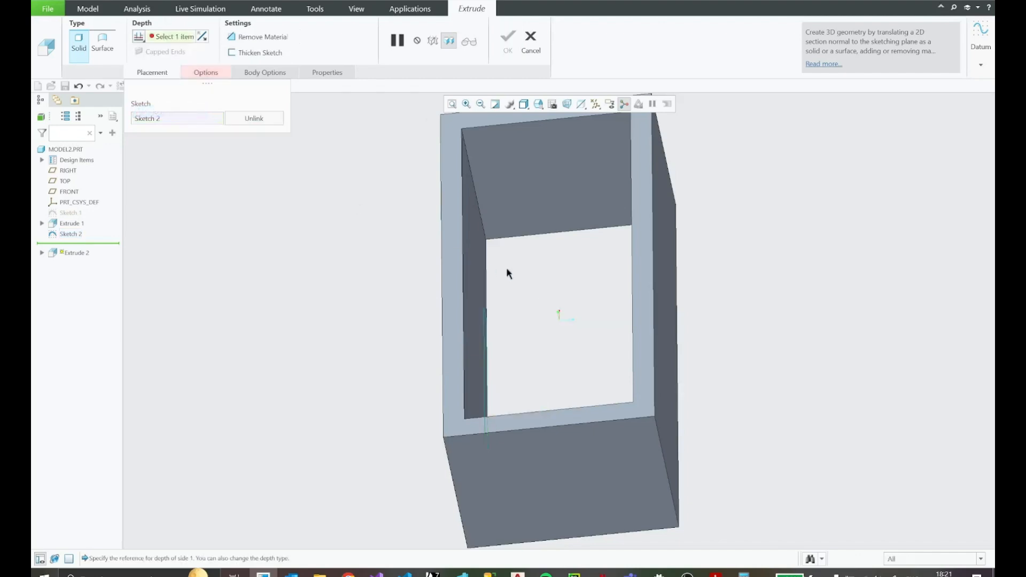
pyautogui.moveTo(506, 270); pyautogui.dragTo(558, 264, button='middle')
pyautogui.click(595, 256)
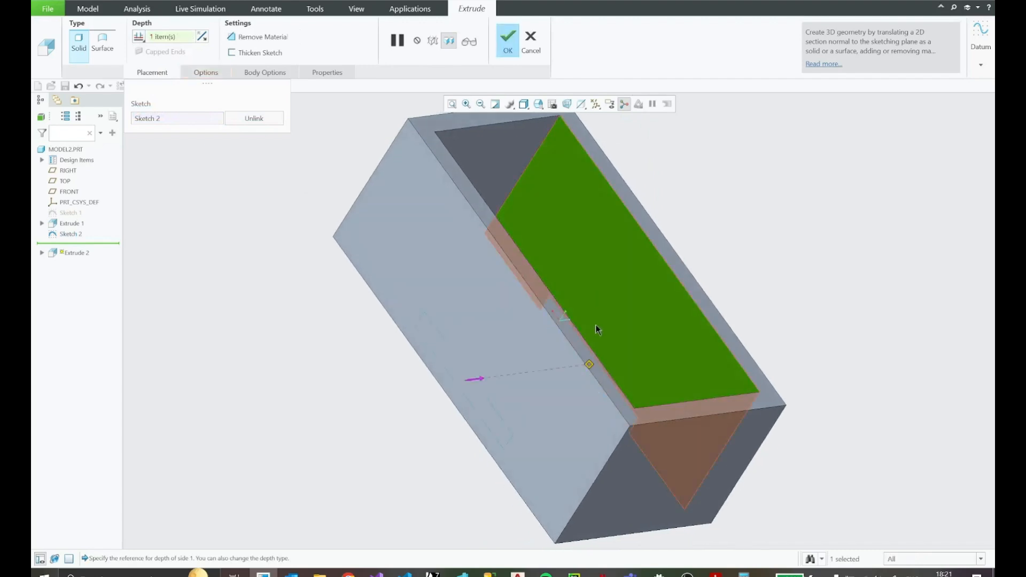
pyautogui.moveTo(596, 325); pyautogui.dragTo(510, 338, button='middle')
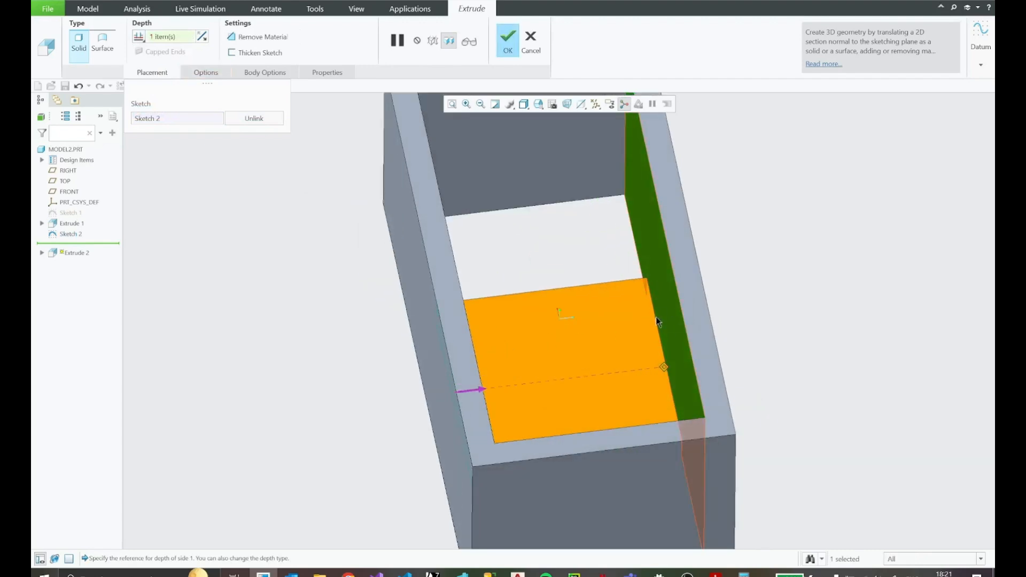
pyautogui.moveTo(658, 321)
pyautogui.mouseDown(button='middle')
pyautogui.moveTo(632, 355)
pyautogui.moveTo(661, 314)
pyautogui.moveTo(650, 357)
pyautogui.mouseUp(button='middle')
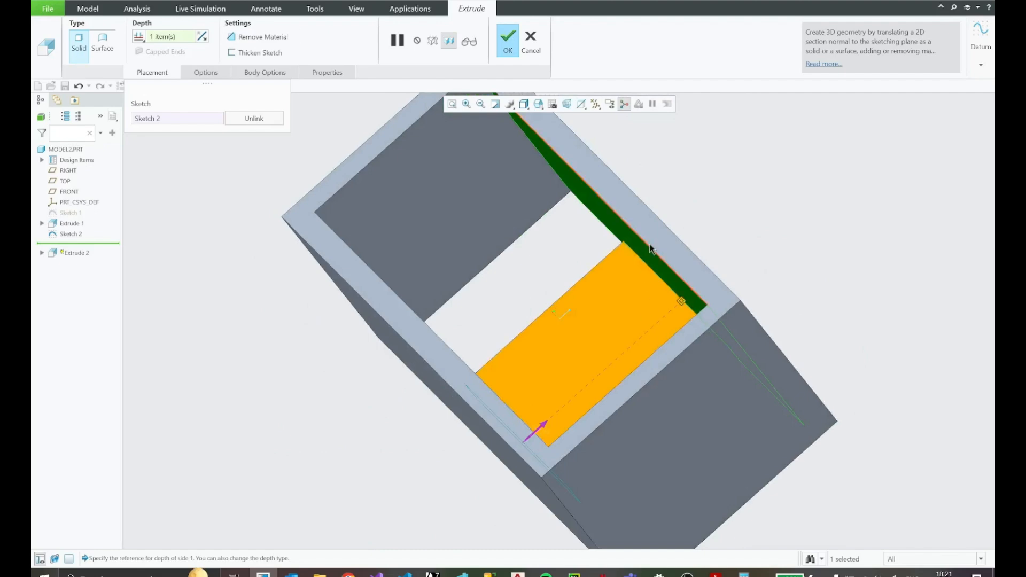
pyautogui.moveTo(651, 249)
pyautogui.mouseDown(button='middle')
pyautogui.moveTo(613, 304)
pyautogui.moveTo(572, 283)
pyautogui.moveTo(621, 355)
pyautogui.moveTo(661, 351)
pyautogui.mouseUp(button='middle')
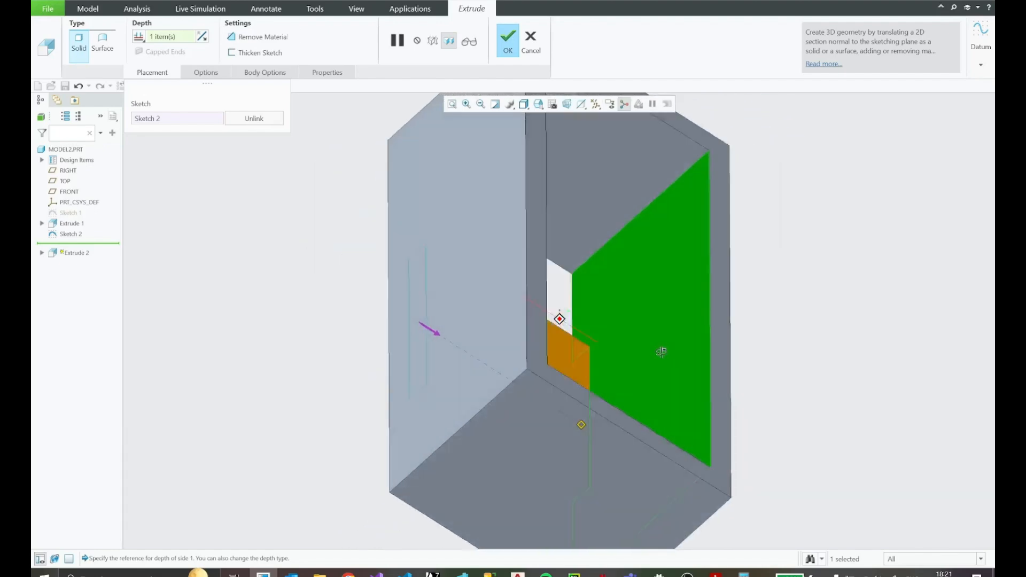
pyautogui.hotkey('ctrl', 'd')
pyautogui.click(510, 42)
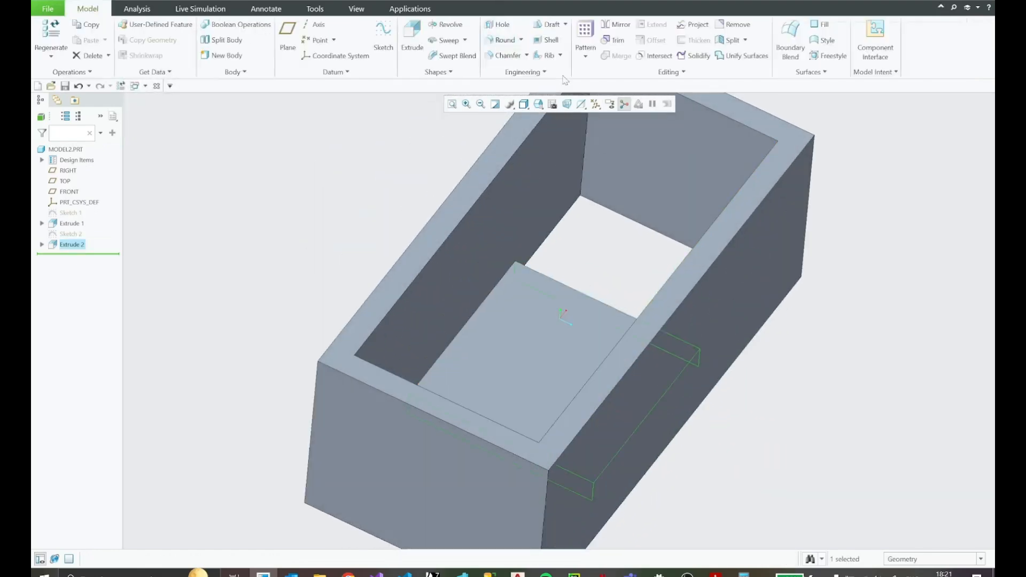
pyautogui.click(813, 294)
pyautogui.moveTo(800, 380); pyautogui.dragTo(632, 175, button='middle')
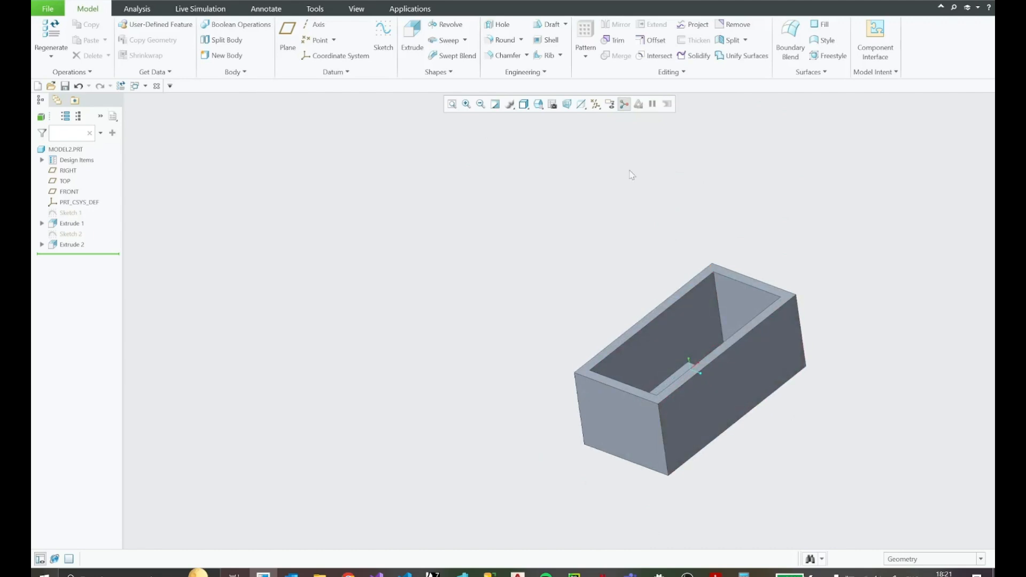
pyautogui.click(566, 104)
pyautogui.moveTo(675, 299); pyautogui.dragTo(696, 328, button='middle')
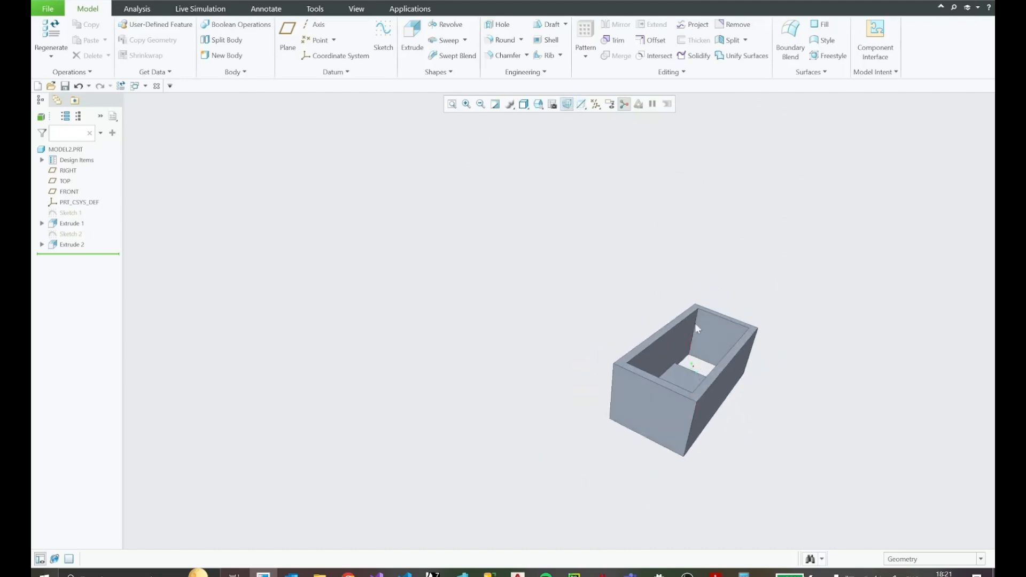
pyautogui.scroll(-2, 696, 328)
pyautogui.keyDown('shift'); pyautogui.moveTo(714, 396); pyautogui.dragTo(664, 366, button='middle'); pyautogui.keyUp('shift')
pyautogui.click(565, 106)
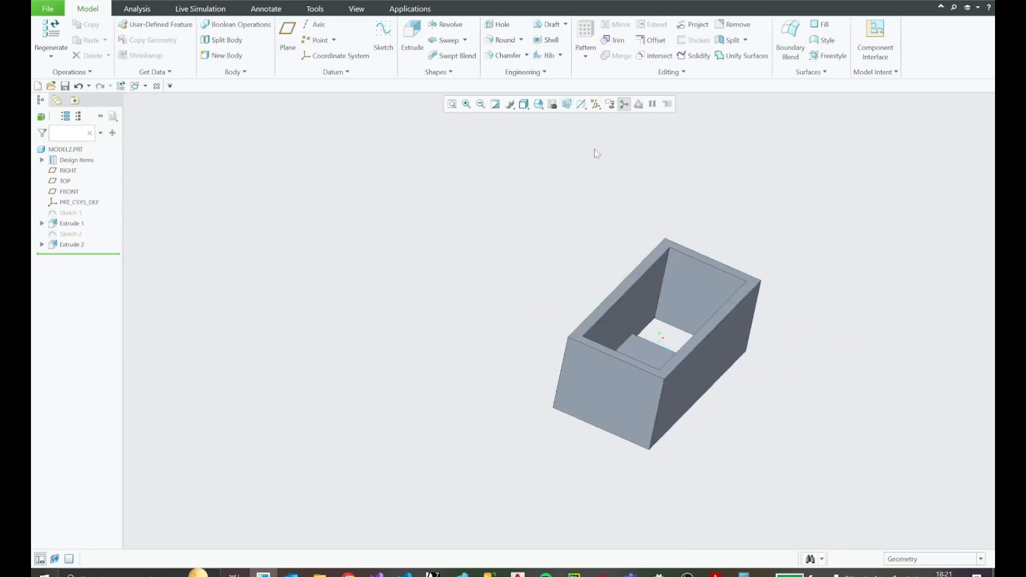
# Consult the hole layout in the PDF drawing and open a new sketch on the box's short outer end face, viewed straight on
pyautogui.click(716, 573)
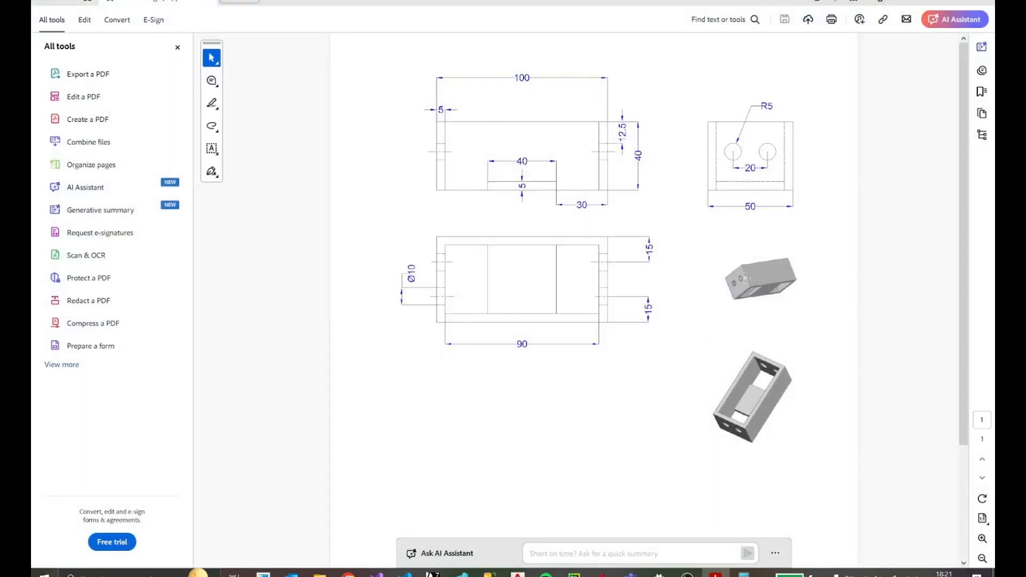
pyautogui.click(929, 1)
pyautogui.keyDown('shift'); pyautogui.moveTo(791, 307); pyautogui.dragTo(551, 334, button='middle'); pyautogui.keyUp('shift')
pyautogui.click(550, 334)
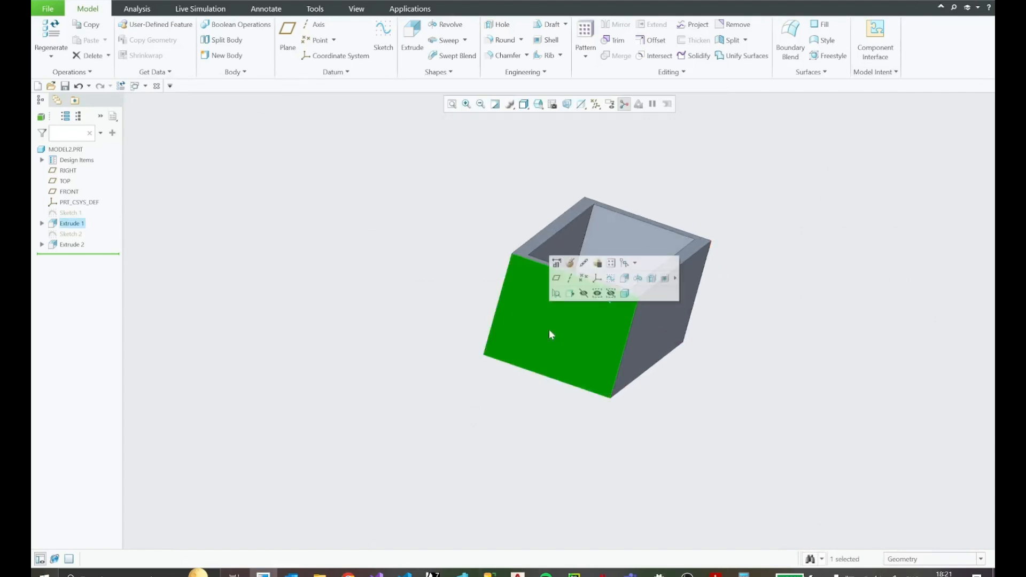
pyautogui.click(611, 279)
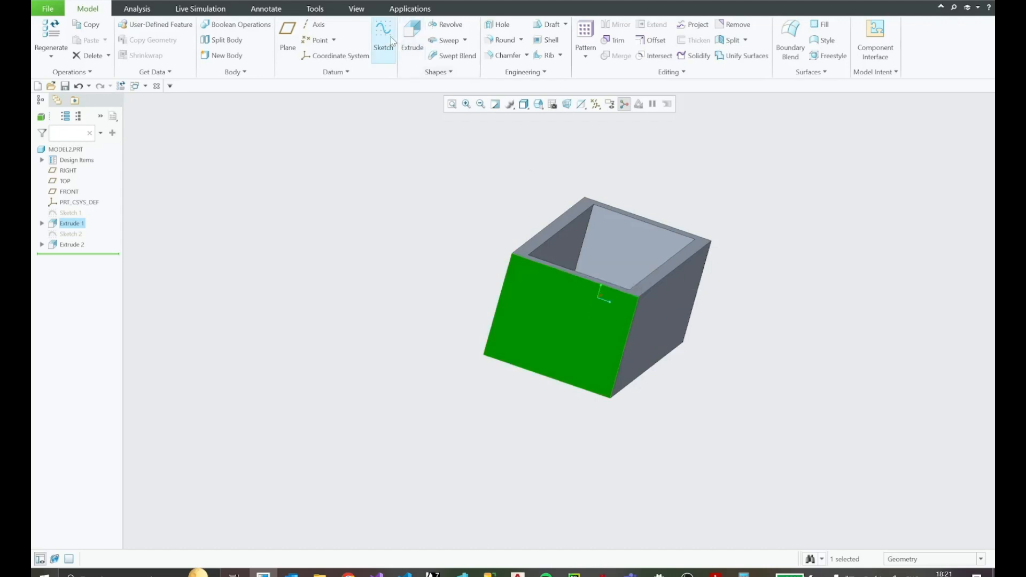
pyautogui.click(600, 321)
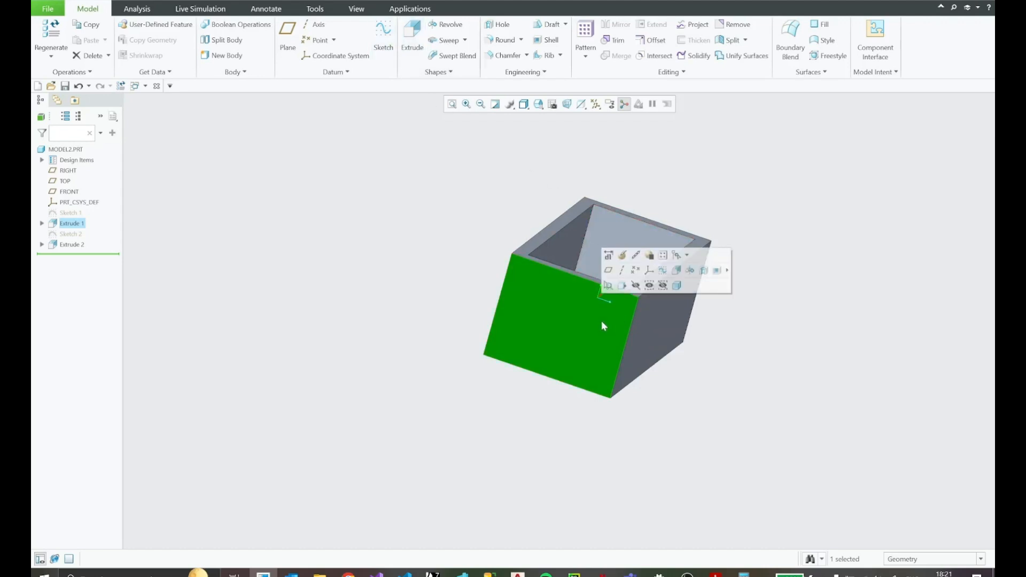
pyautogui.click(655, 273)
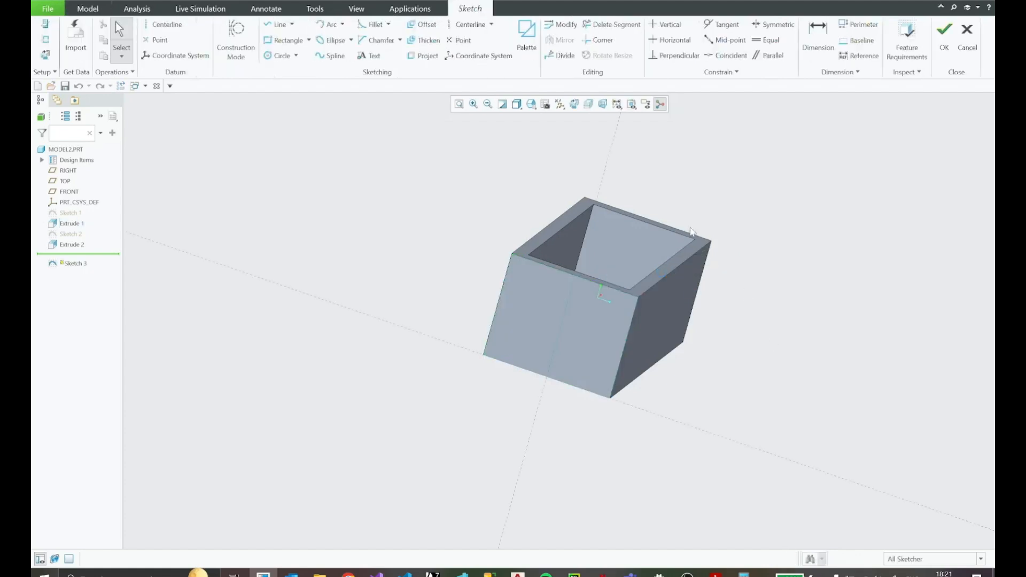
pyautogui.click(577, 106)
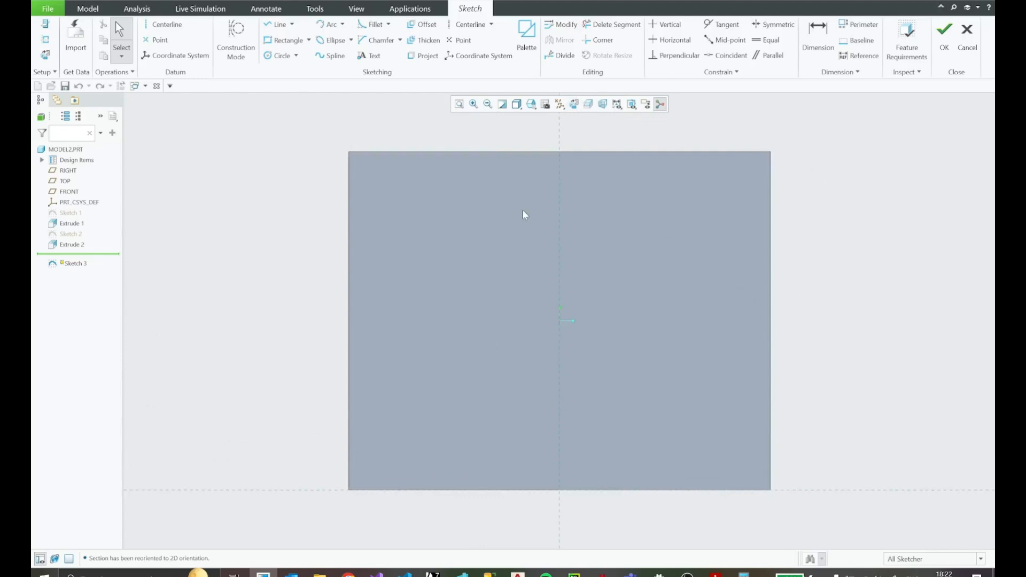
# Sketch a circle about 11 in diameter on the end face's left half, moving its horizontal offset dimension below the circle
pyautogui.click(278, 55)
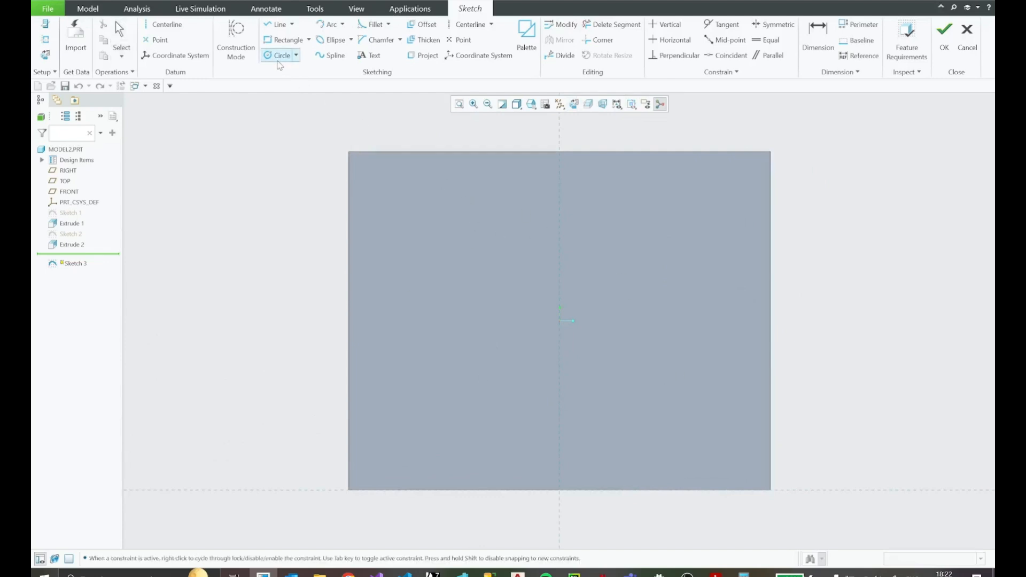
pyautogui.click(450, 314)
pyautogui.click(495, 297)
pyautogui.middleClick(508, 243)
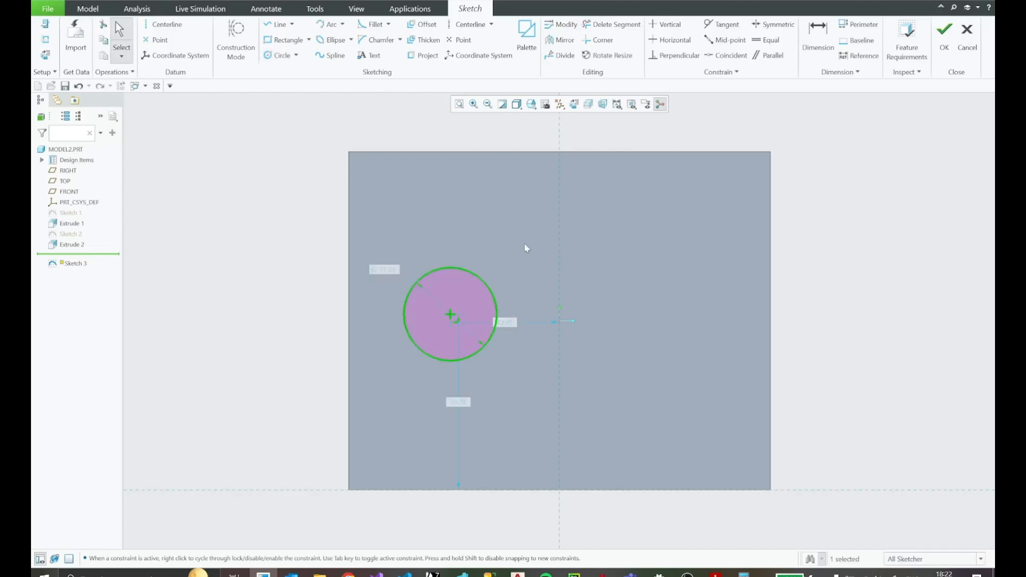
pyautogui.moveTo(510, 346)
pyautogui.mouseDown()
pyautogui.moveTo(527, 244)
pyautogui.moveTo(528, 298)
pyautogui.mouseUp()
pyautogui.moveTo(527, 377); pyautogui.dragTo(527, 375)
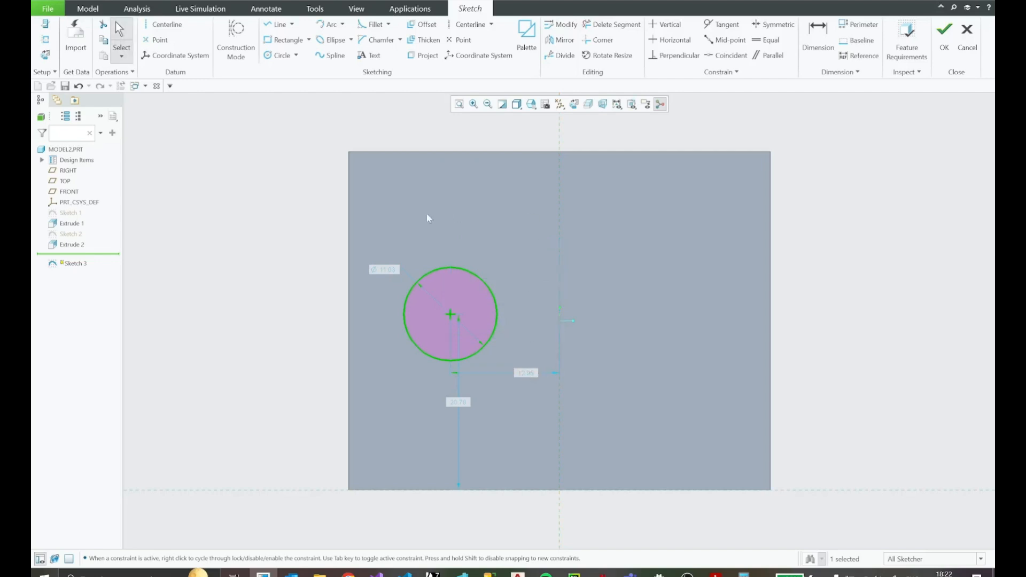
# Add the end face's top and left edges as sketch references and update the sketch to use them
pyautogui.click(46, 49)
pyautogui.click(380, 153)
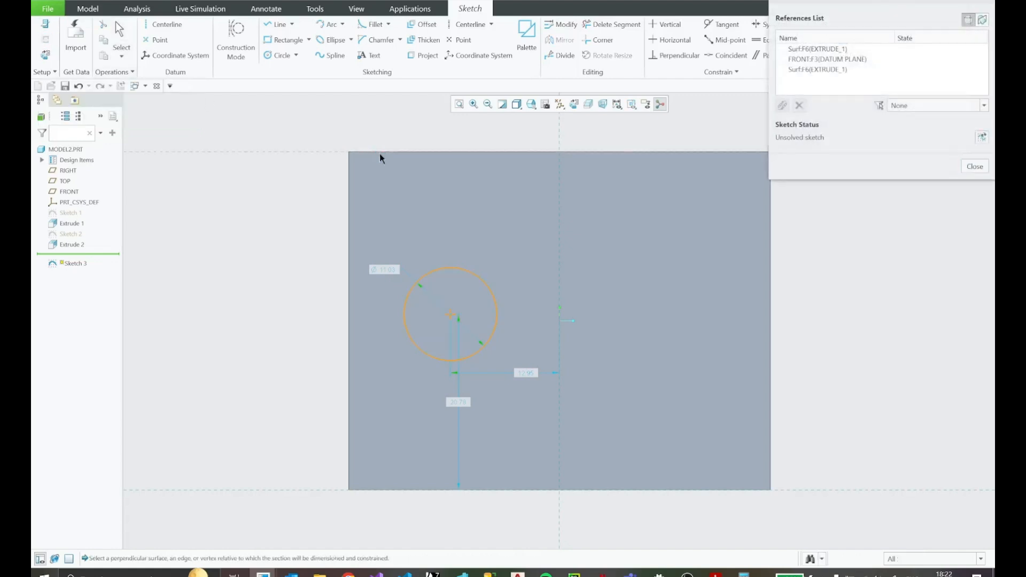
pyautogui.click(348, 195)
pyautogui.click(981, 138)
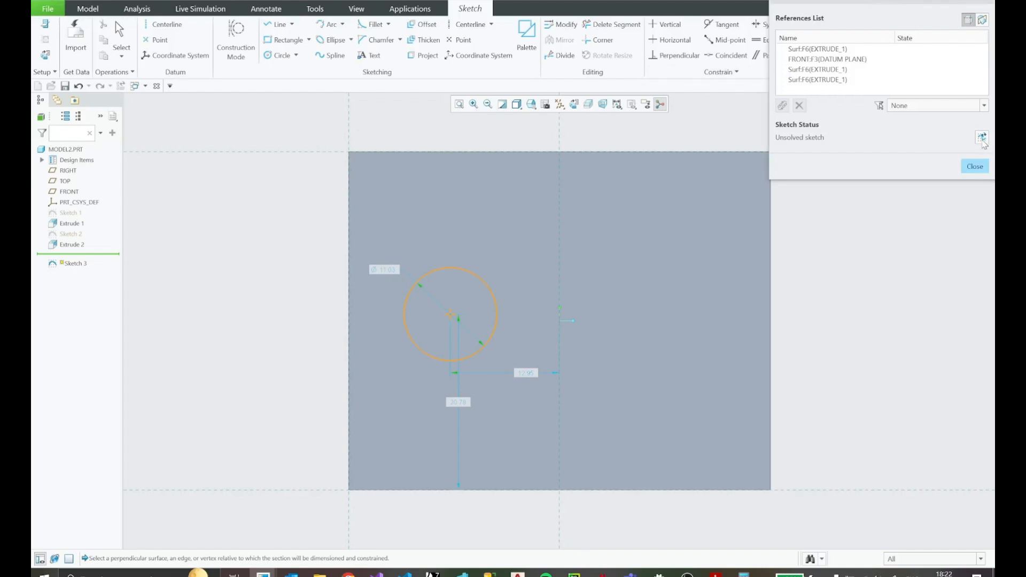
pyautogui.click(976, 167)
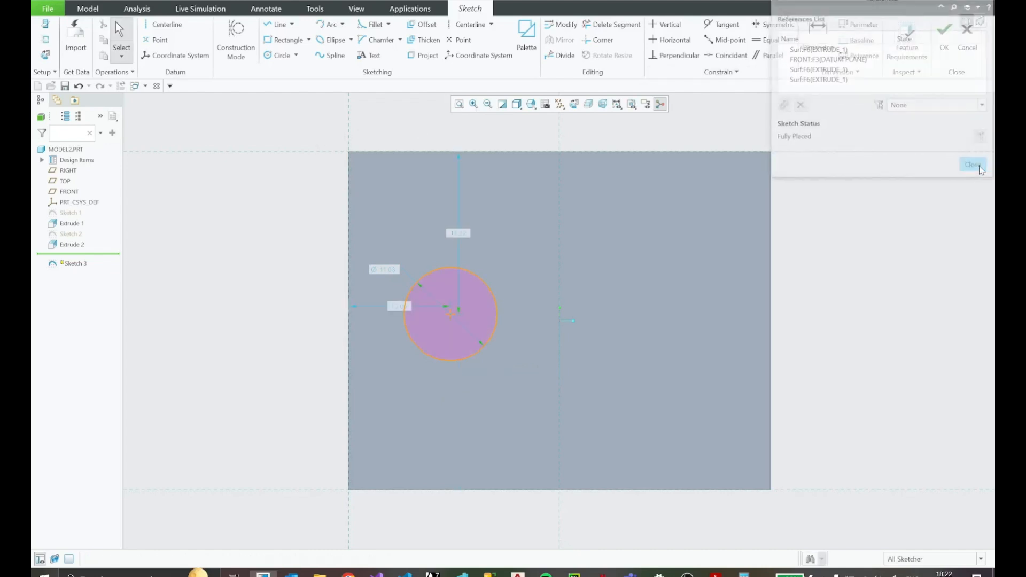
# Move the circle's horizontal and vertical offset dimensions clear of it and check the hole size in the PDF drawing
pyautogui.moveTo(396, 310); pyautogui.dragTo(391, 389)
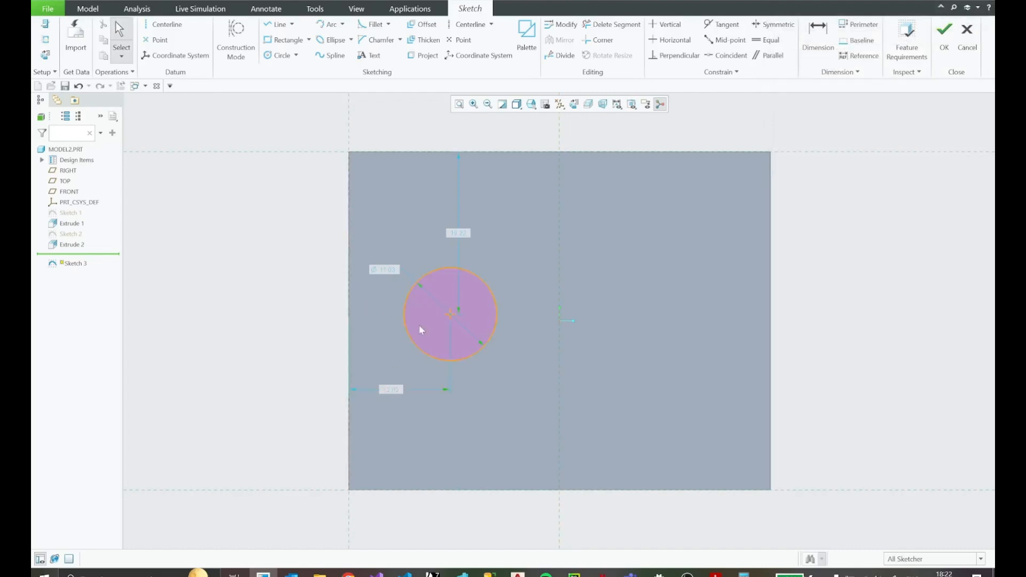
pyautogui.moveTo(459, 214); pyautogui.dragTo(479, 204)
pyautogui.click(716, 574)
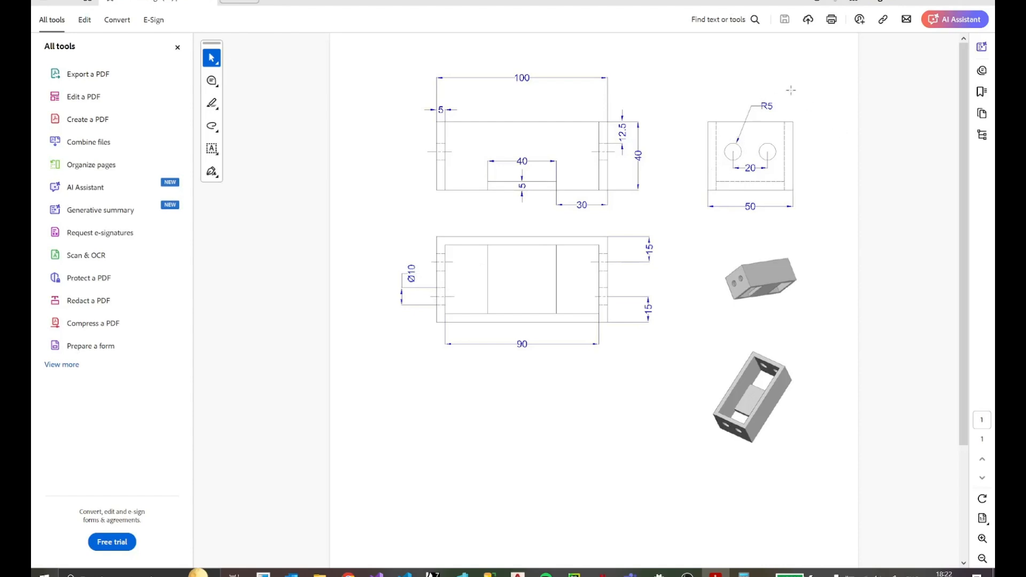
pyautogui.click(915, 5)
# Set the circle's diameter to 10 and lock the dimension
pyautogui.click(392, 274)
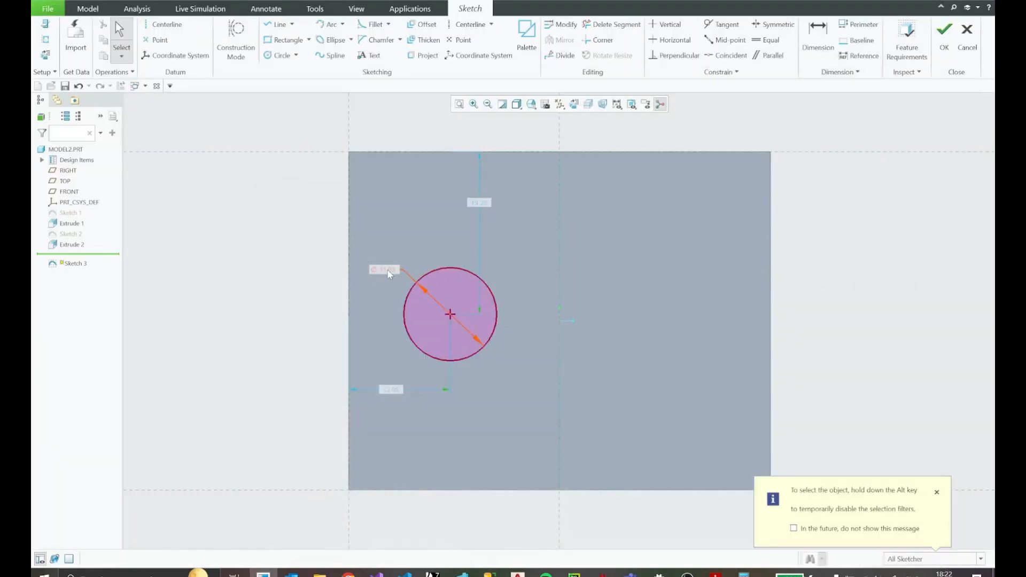
pyautogui.doubleClick(392, 273)
pyautogui.write('10')
pyautogui.press('Return')
pyautogui.click(396, 237)
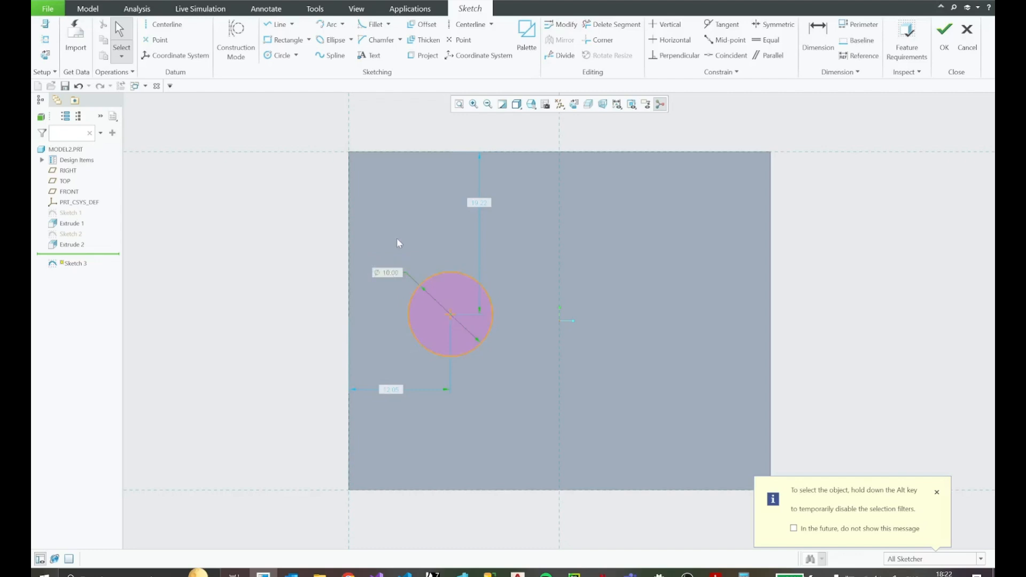
pyautogui.click(392, 274)
pyautogui.click(406, 205)
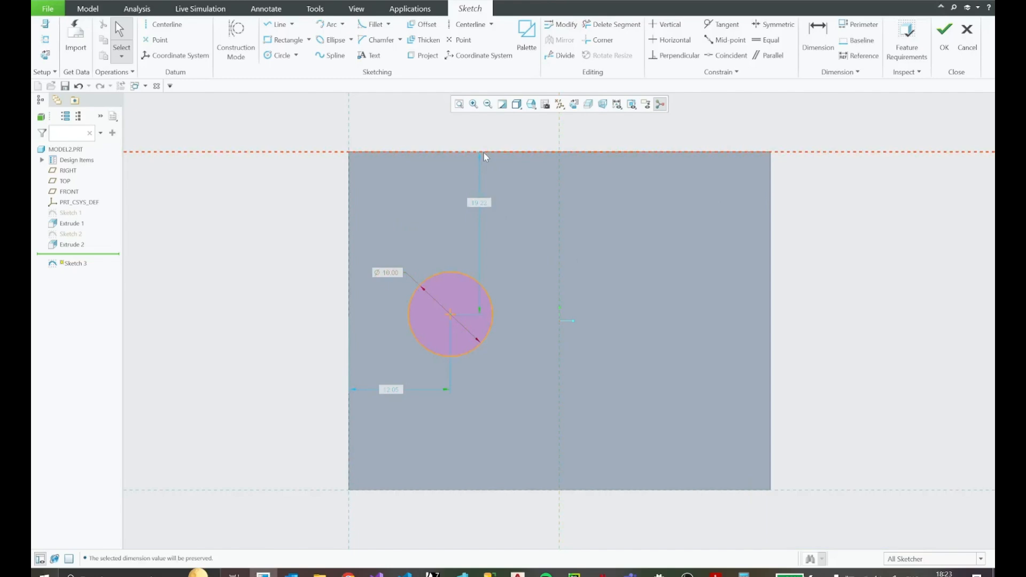
# Check the hole's side distance in the PDF drawing and lock the circle's centre 15 from the face's left edge
pyautogui.click(716, 573)
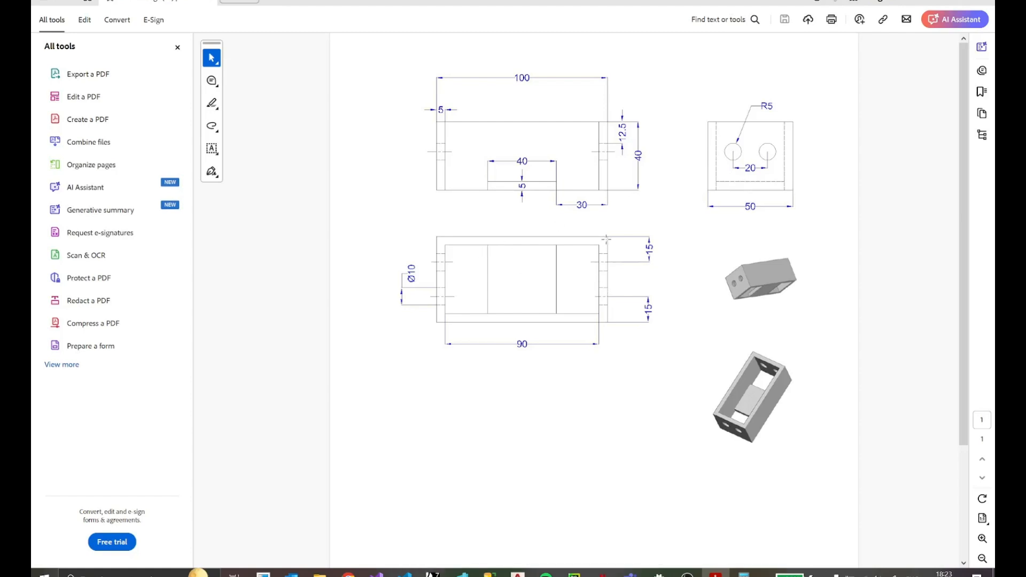
pyautogui.click(927, 3)
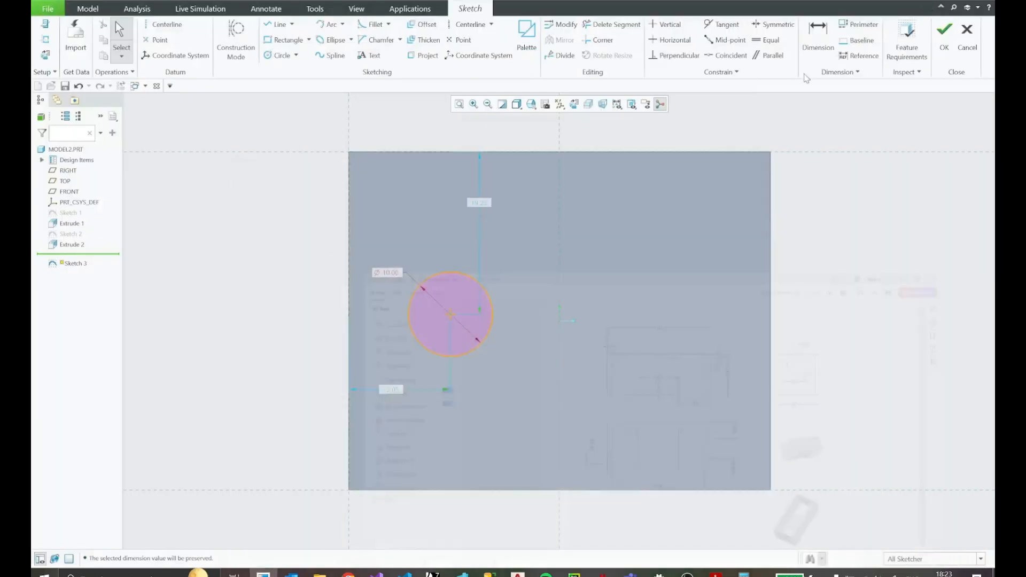
pyautogui.doubleClick(391, 389)
pyautogui.write('15')
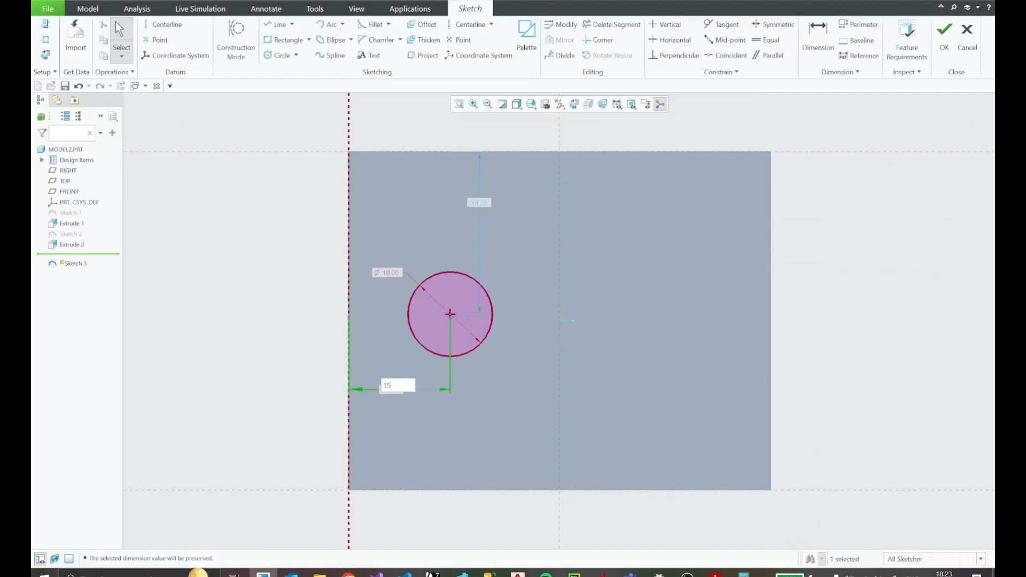
pyautogui.press('Return')
pyautogui.click(420, 343)
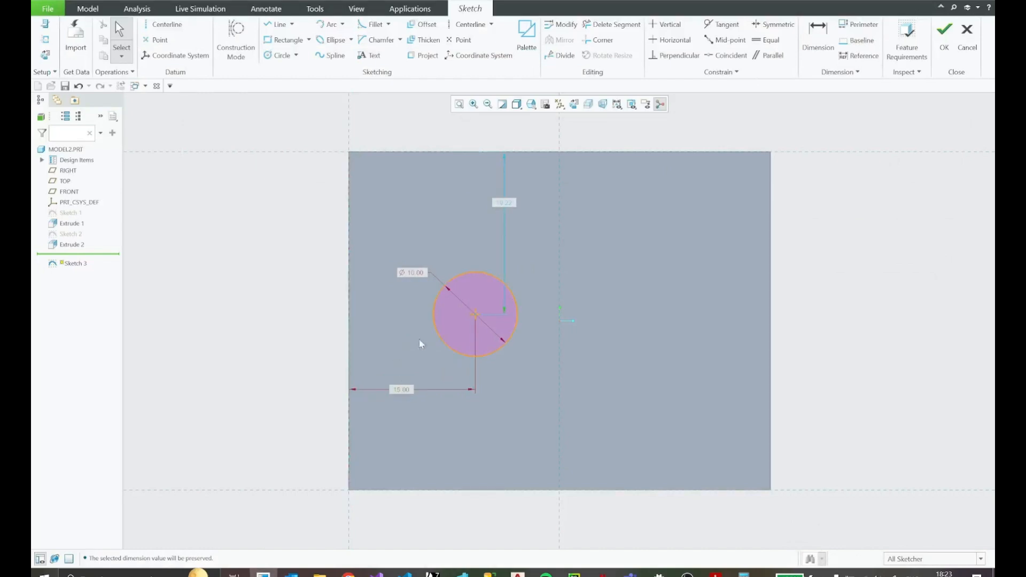
# Consult the hole height in the PDF drawing and lock the circle's centre 17.5 below the top edge, placing that dimension outside the face
pyautogui.click(715, 574)
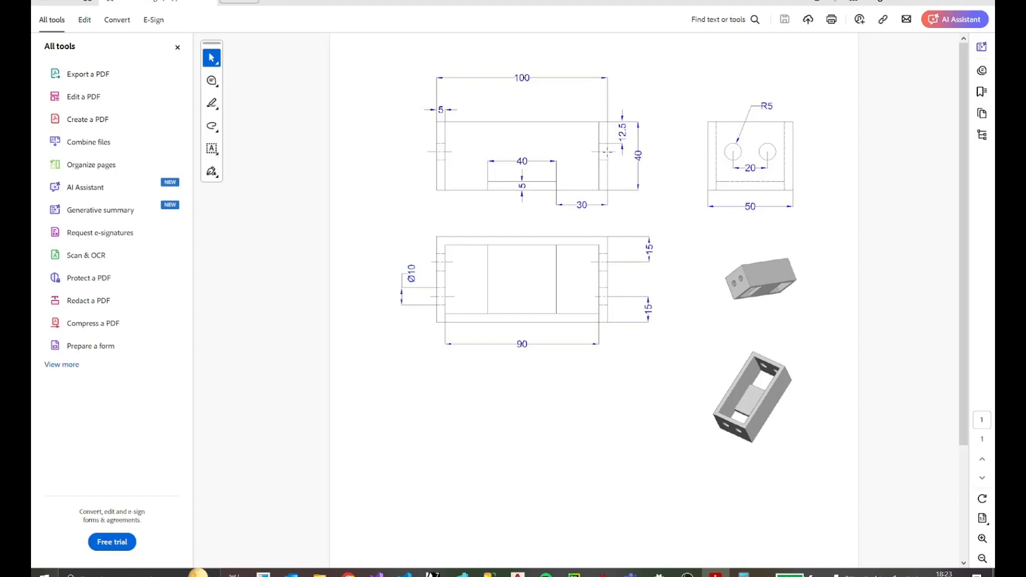
pyautogui.click(263, 573)
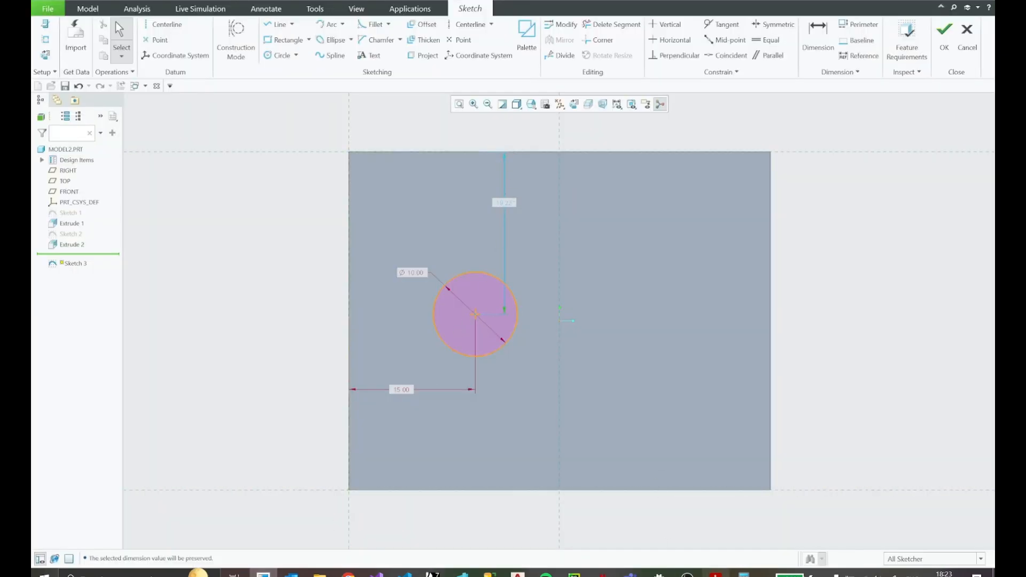
pyautogui.click(714, 573)
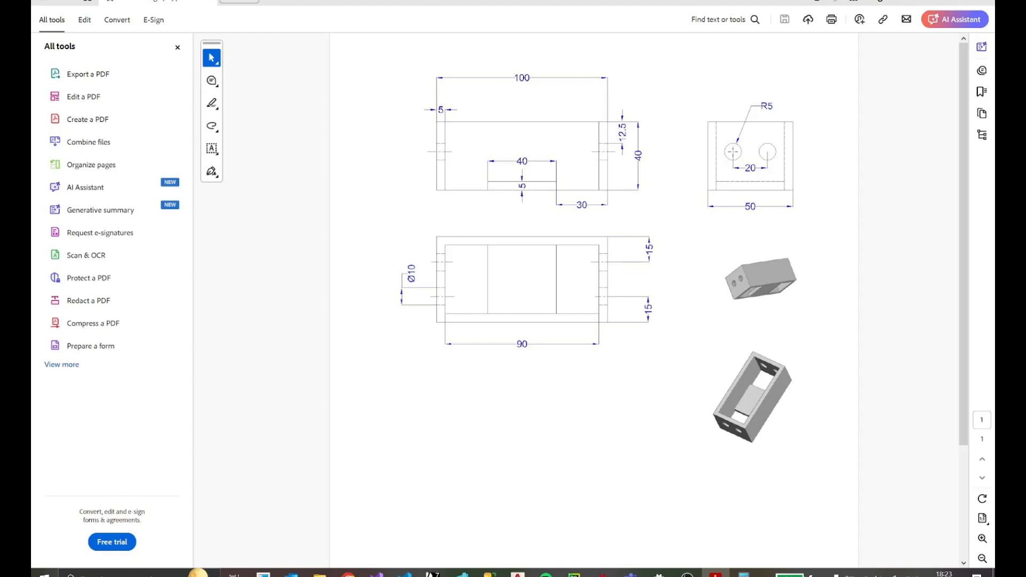
pyautogui.click(927, 2)
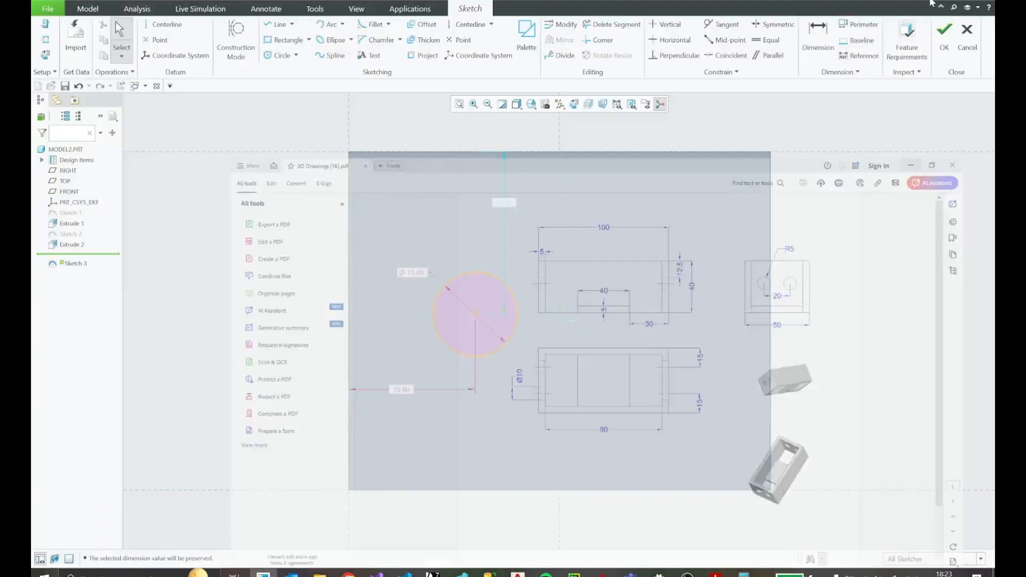
pyautogui.doubleClick(506, 203)
pyautogui.write('12.5')
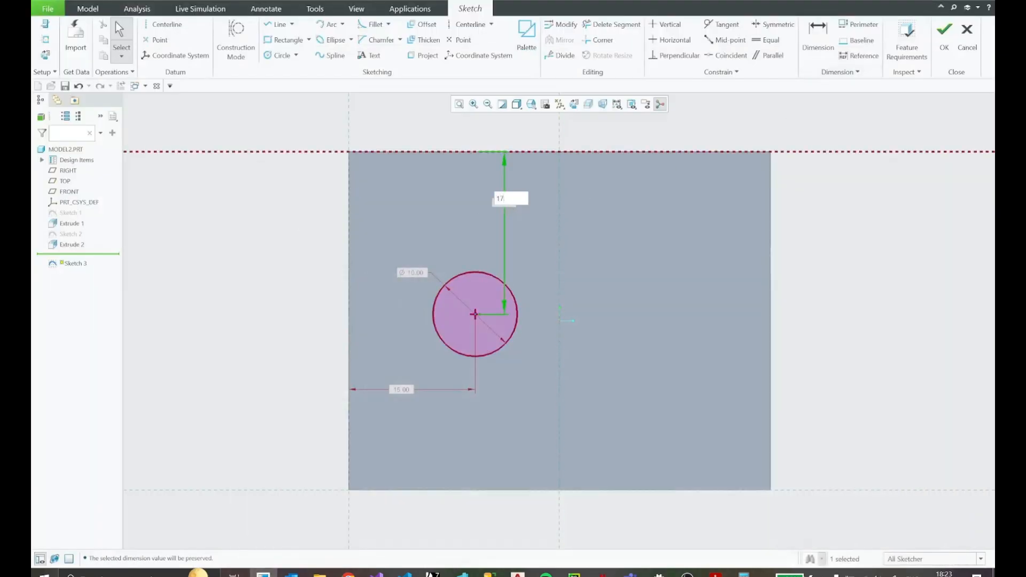
pyautogui.press('Return')
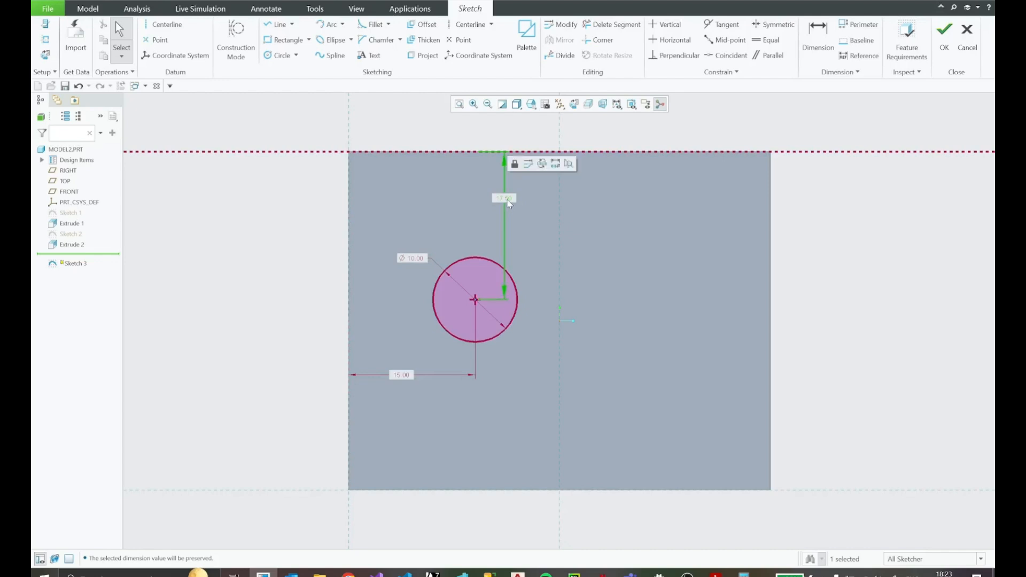
pyautogui.click(512, 165)
pyautogui.moveTo(307, 227); pyautogui.dragTo(297, 224)
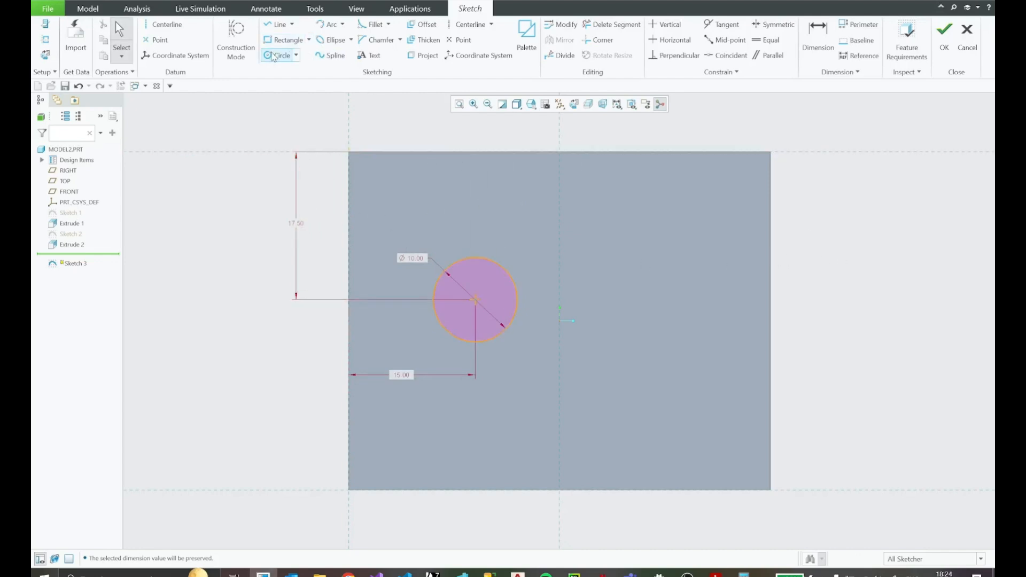
# Sketch a second circle of equal diameter level with the first on the face's right half, moving its offset dimension below it
pyautogui.moveTo(513, 302); pyautogui.dragTo(544, 275)
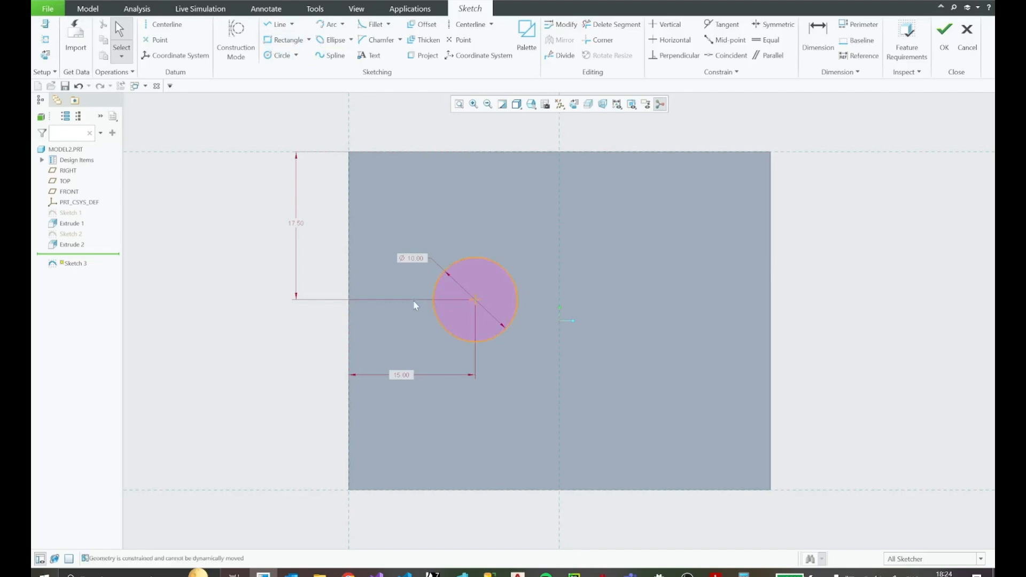
pyautogui.click(279, 55)
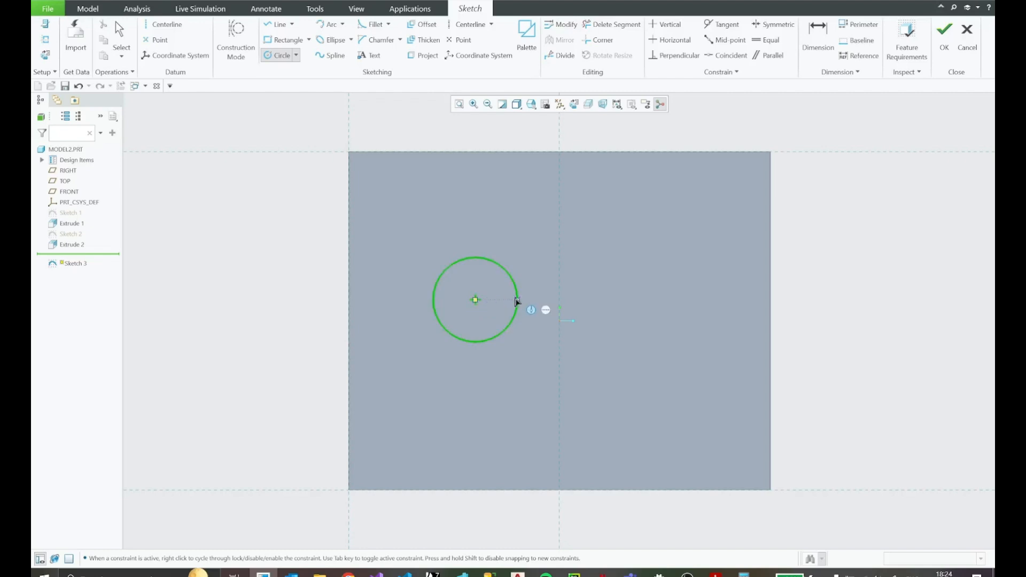
pyautogui.click(665, 300)
pyautogui.click(626, 302)
pyautogui.middleClick(799, 293)
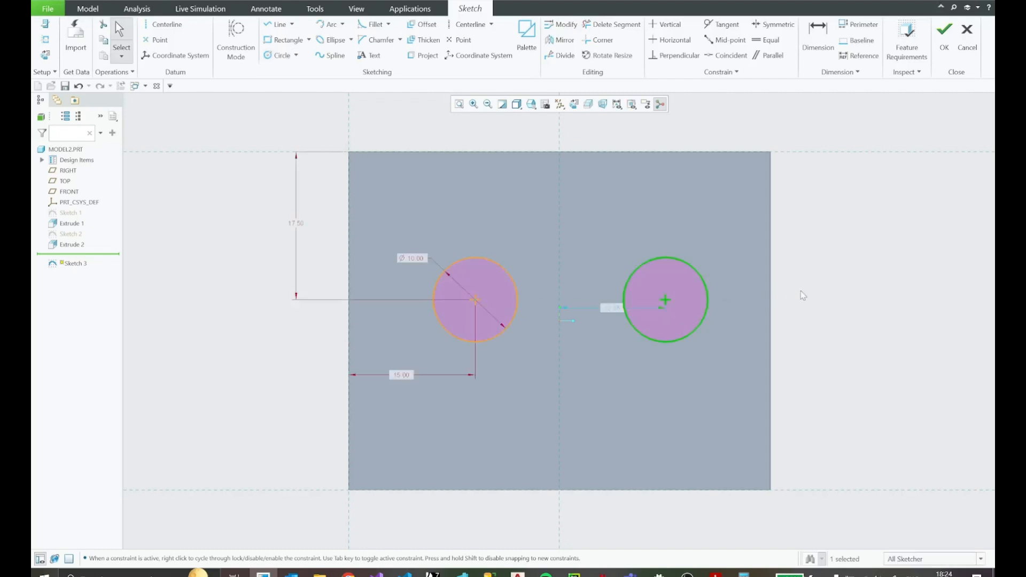
pyautogui.moveTo(618, 310); pyautogui.dragTo(612, 381)
pyautogui.moveTo(692, 259)
pyautogui.mouseDown()
pyautogui.moveTo(708, 265)
pyautogui.moveTo(681, 257)
pyautogui.mouseUp()
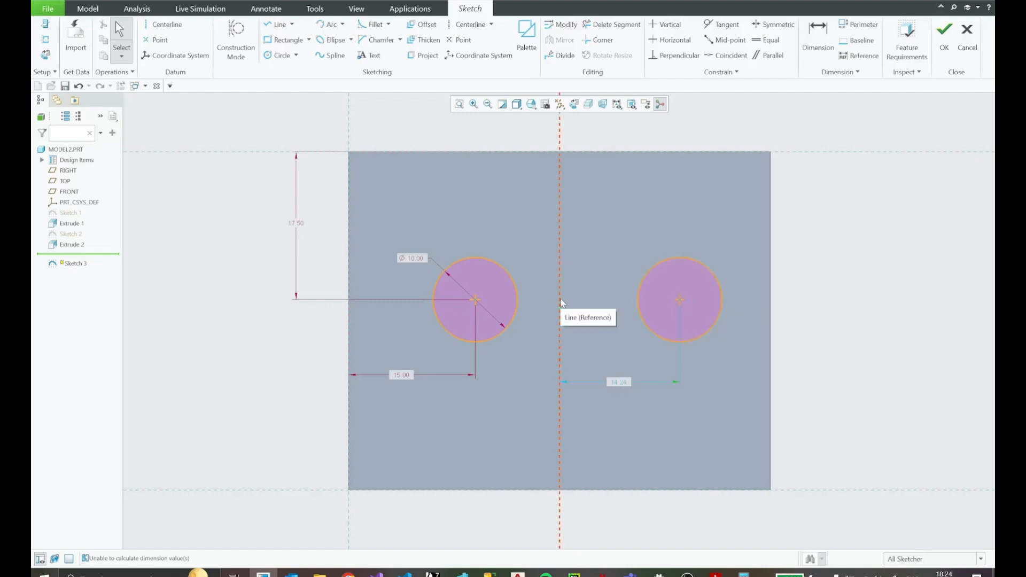
# Check the hole spacing in the PDF drawing and lock a horizontal dimension of 20 between the circle centres, placed below the circles
pyautogui.click(715, 574)
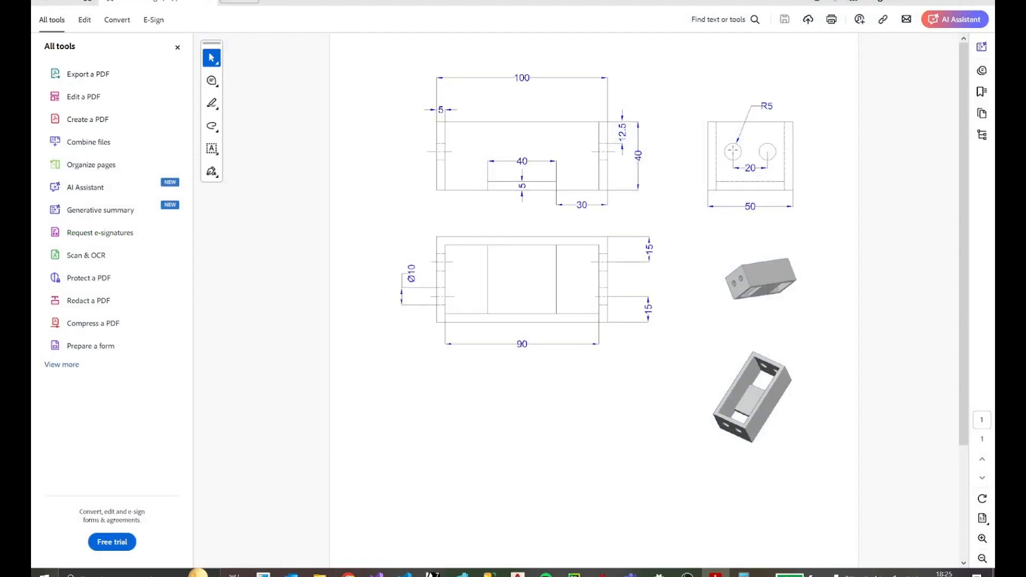
pyautogui.hotkey('alt', 'Tab')
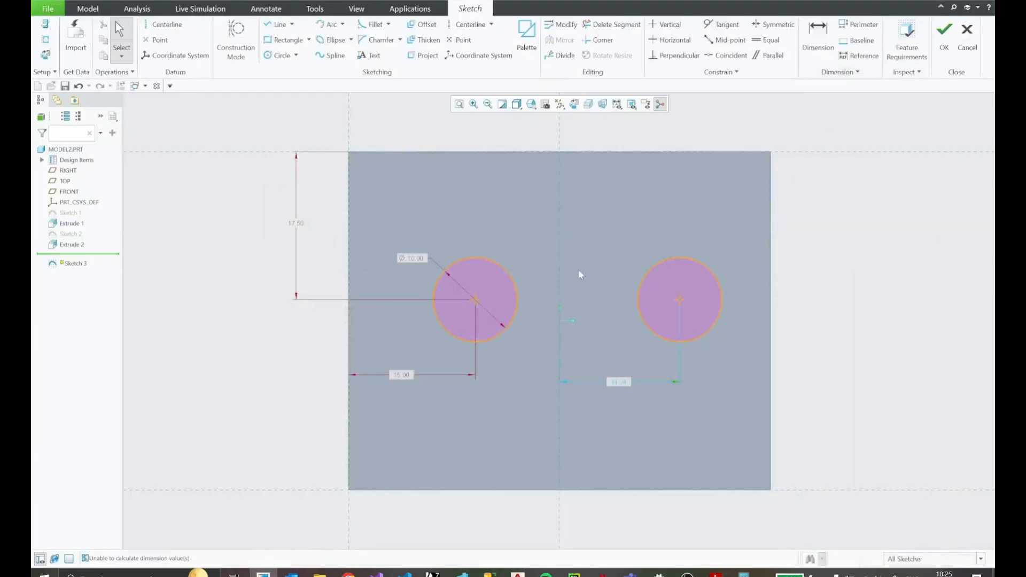
pyautogui.click(471, 299)
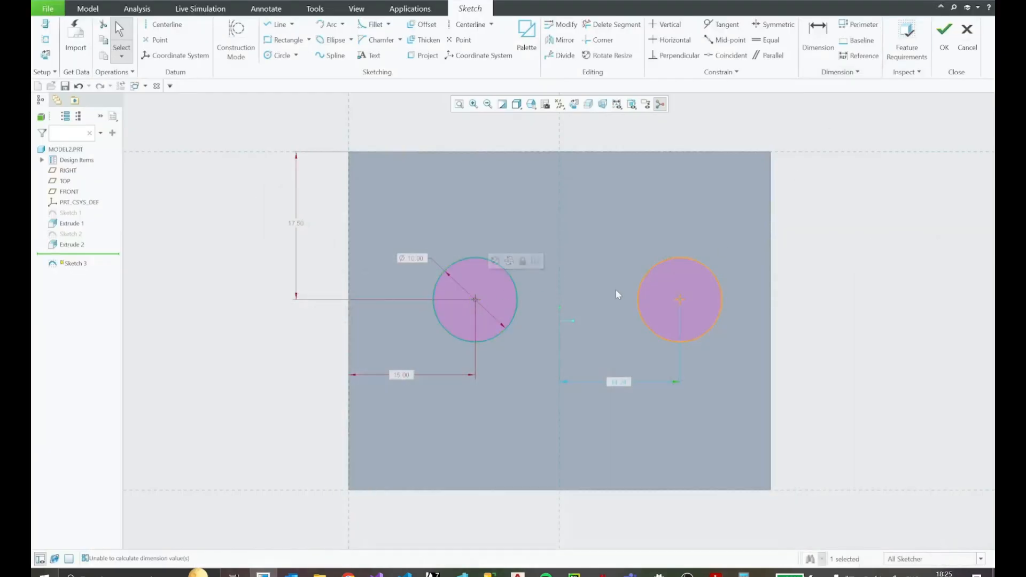
pyautogui.keyDown('ctrl'); pyautogui.click(678, 300); pyautogui.keyUp('ctrl')
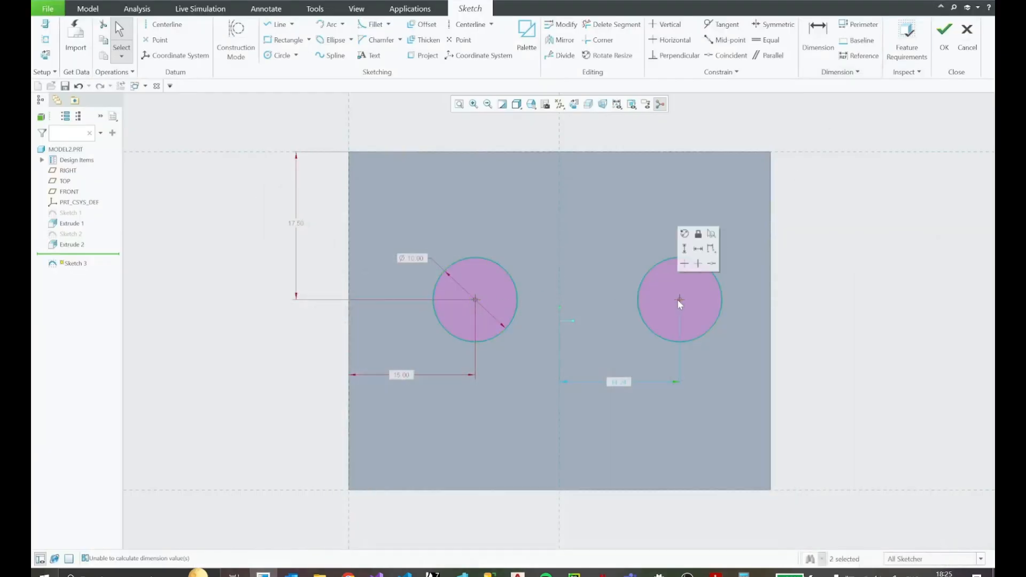
pyautogui.click(698, 249)
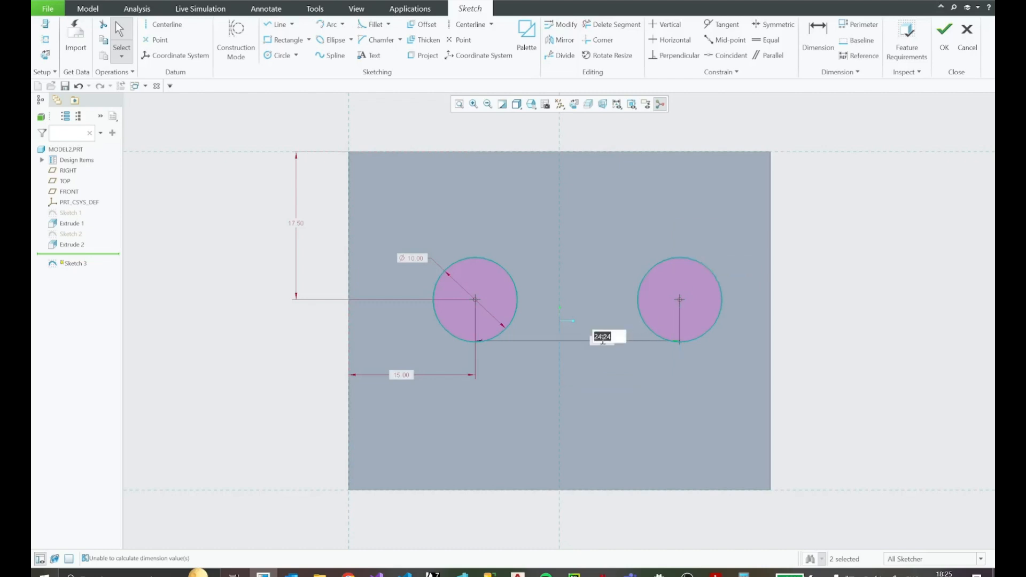
pyautogui.write('20.')
pyautogui.press('Return')
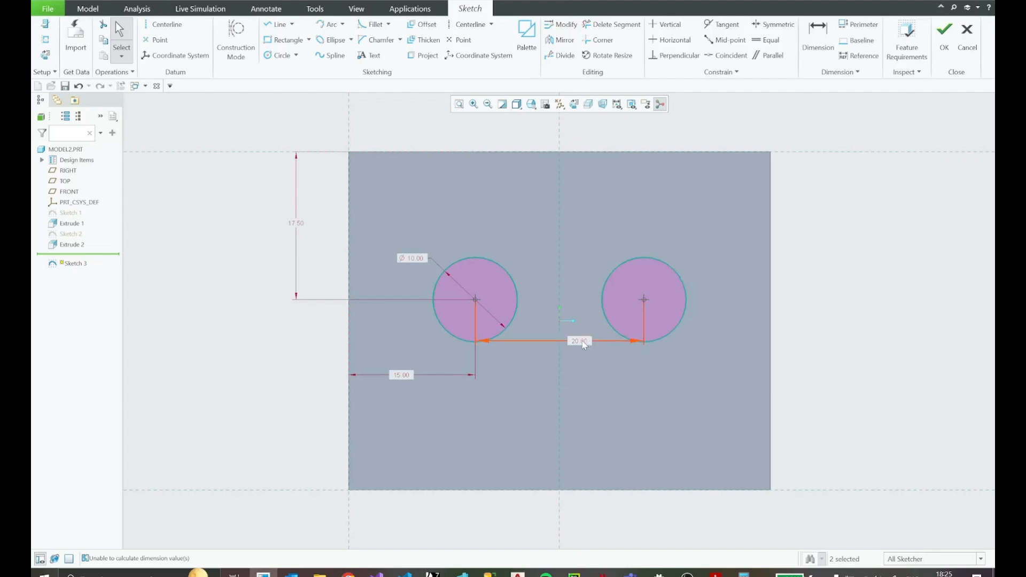
pyautogui.click(591, 342)
pyautogui.click(589, 304)
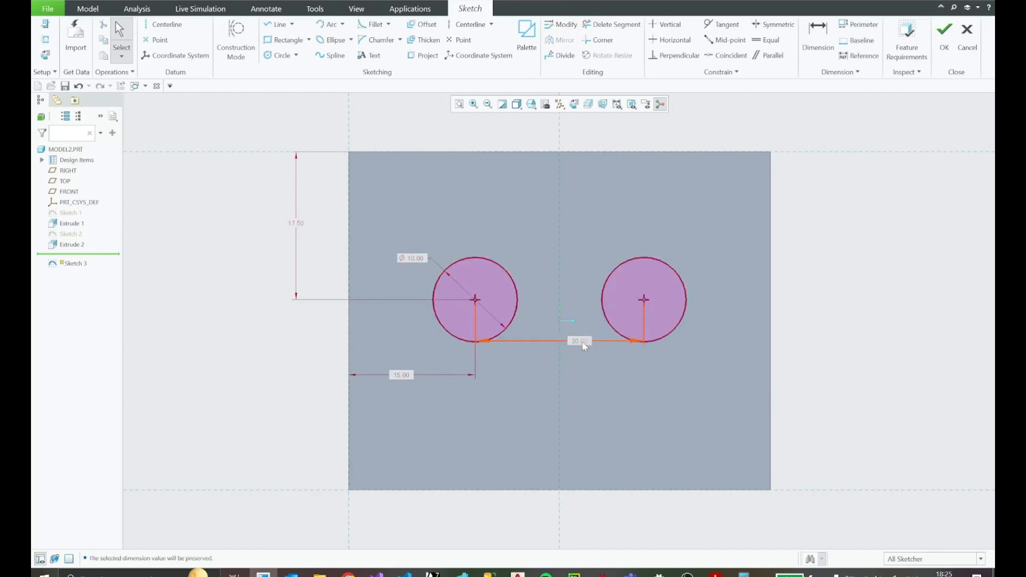
pyautogui.click(736, 294)
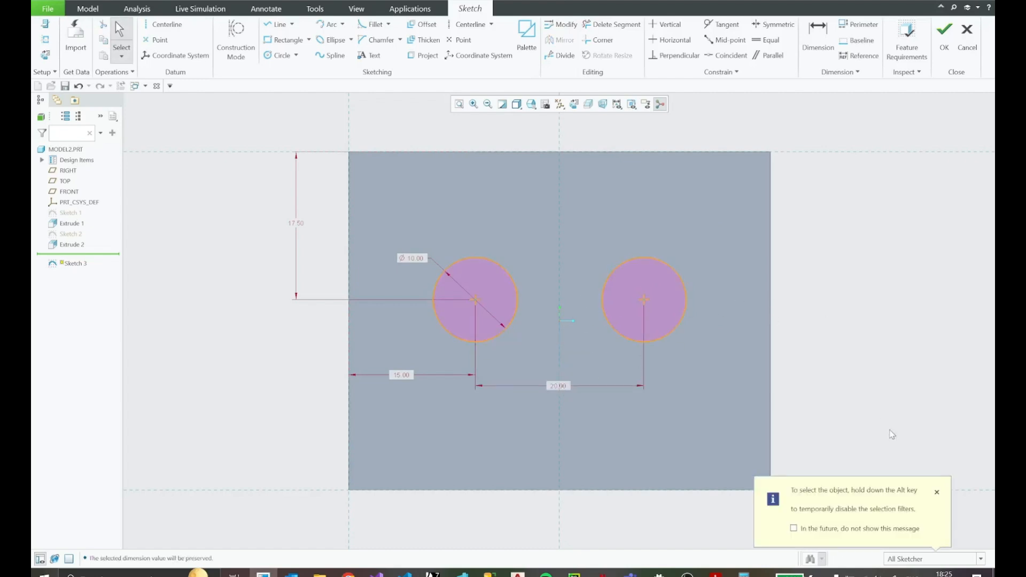
# Dismiss the selection-filter notice and complete the two-circle sketch on the box's end face
pyautogui.click(936, 492)
pyautogui.moveTo(801, 303); pyautogui.dragTo(757, 328, button='middle')
pyautogui.scroll(3, 756, 328)
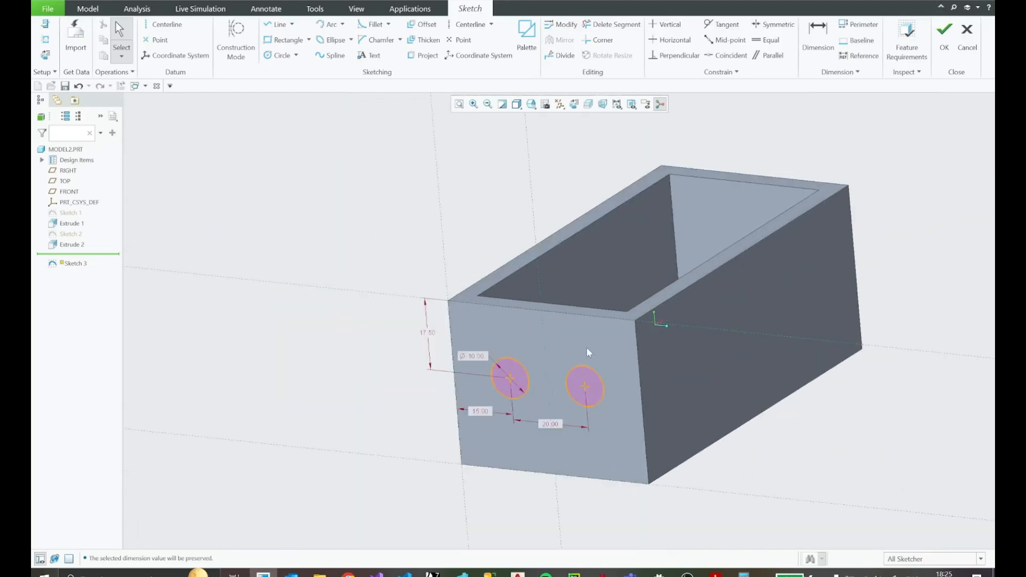
pyautogui.click(944, 35)
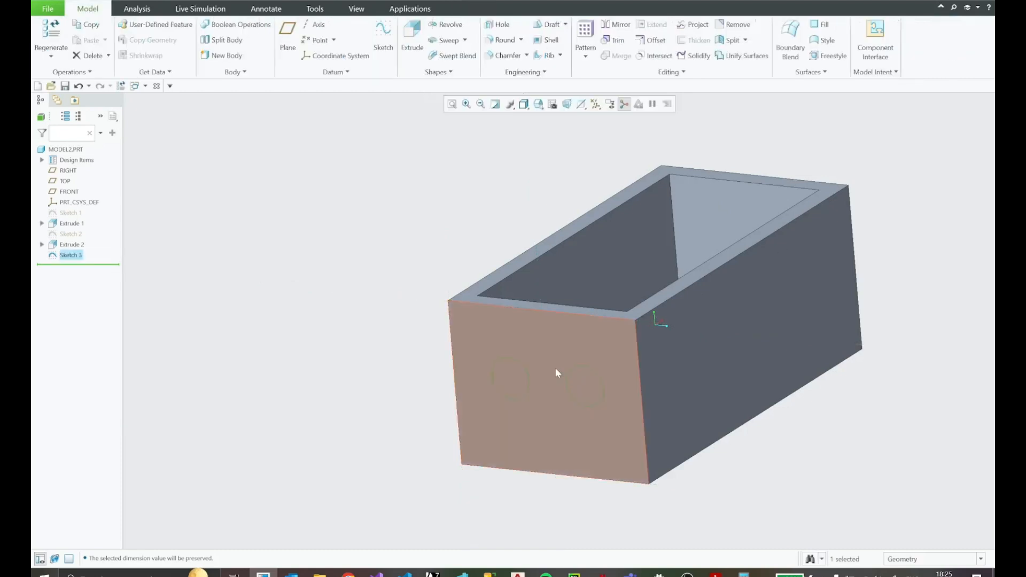
# Start an extrusion of the two-circle sketch and flip it into the box as a material-removing cut
pyautogui.doubleClick(78, 255)
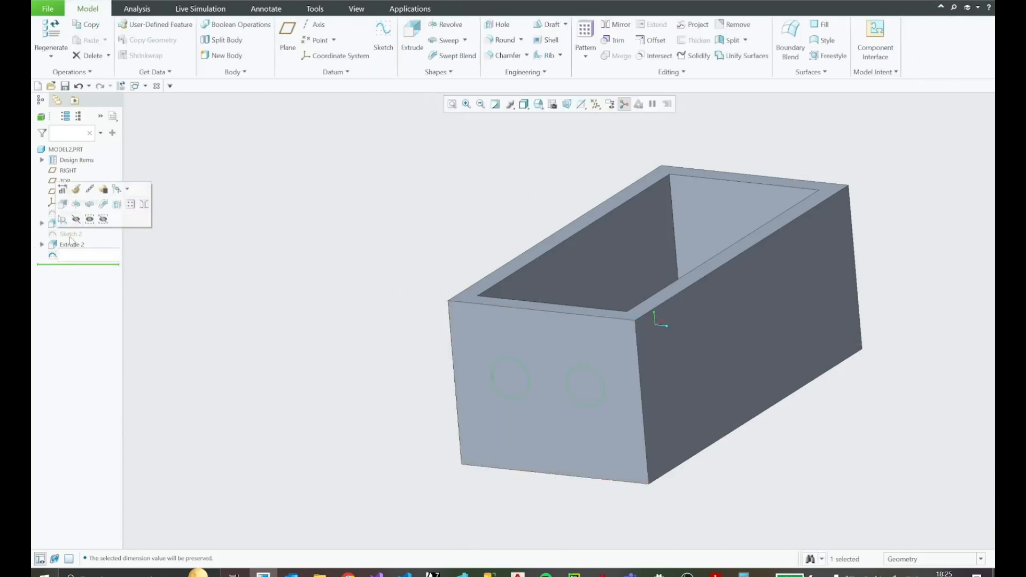
pyautogui.click(63, 204)
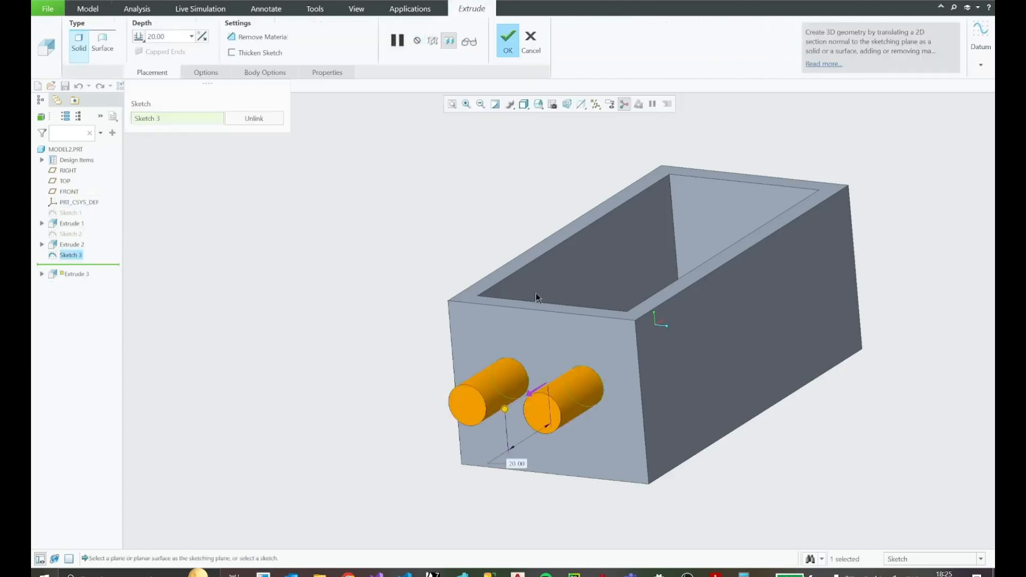
pyautogui.moveTo(533, 393)
pyautogui.mouseDown(button='middle')
pyautogui.moveTo(535, 382)
pyautogui.moveTo(529, 398)
pyautogui.moveTo(557, 400)
pyautogui.mouseUp(button='middle')
pyautogui.scroll(3, 528, 398)
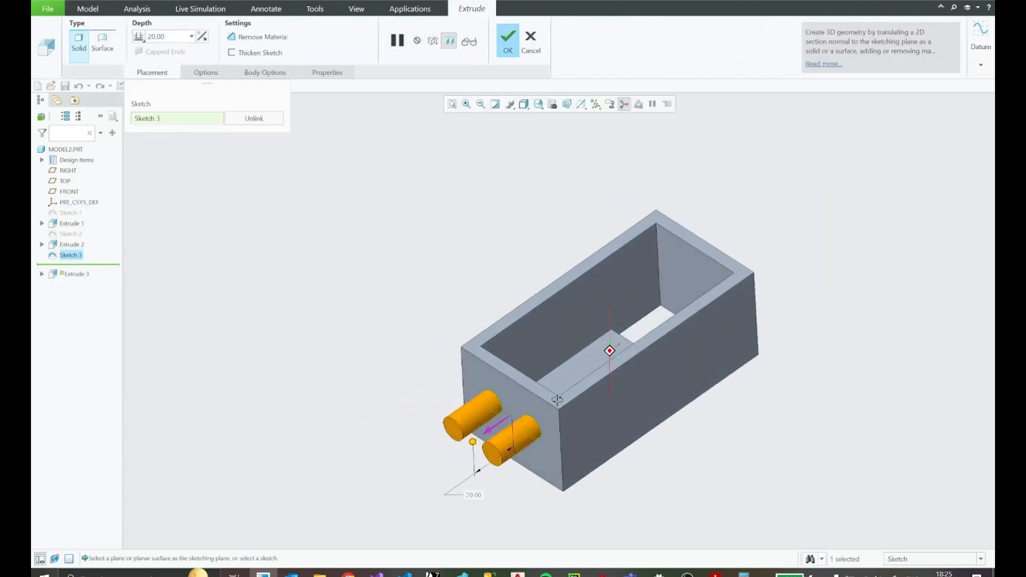
pyautogui.click(487, 431)
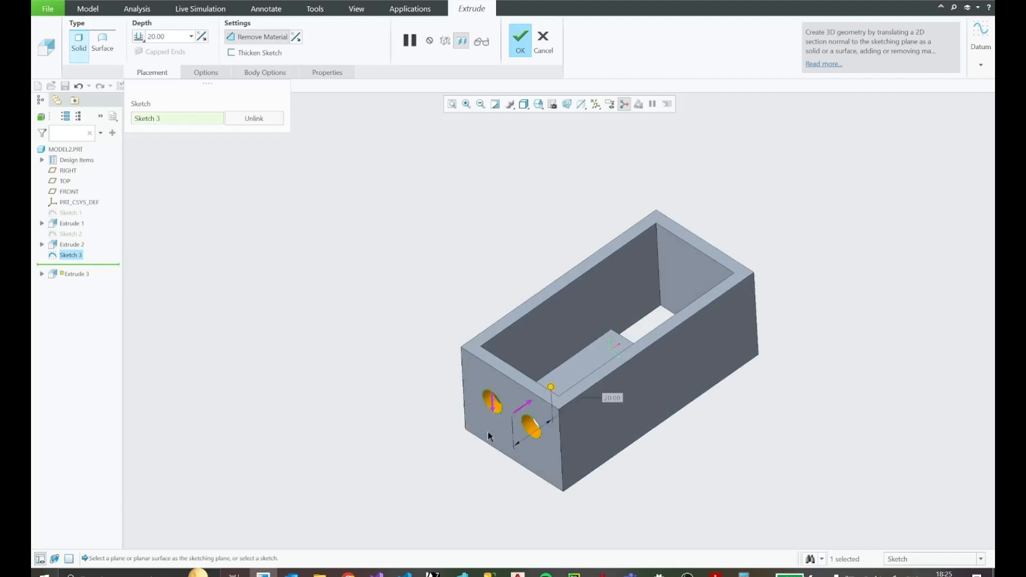
pyautogui.moveTo(488, 432); pyautogui.dragTo(528, 358, button='middle')
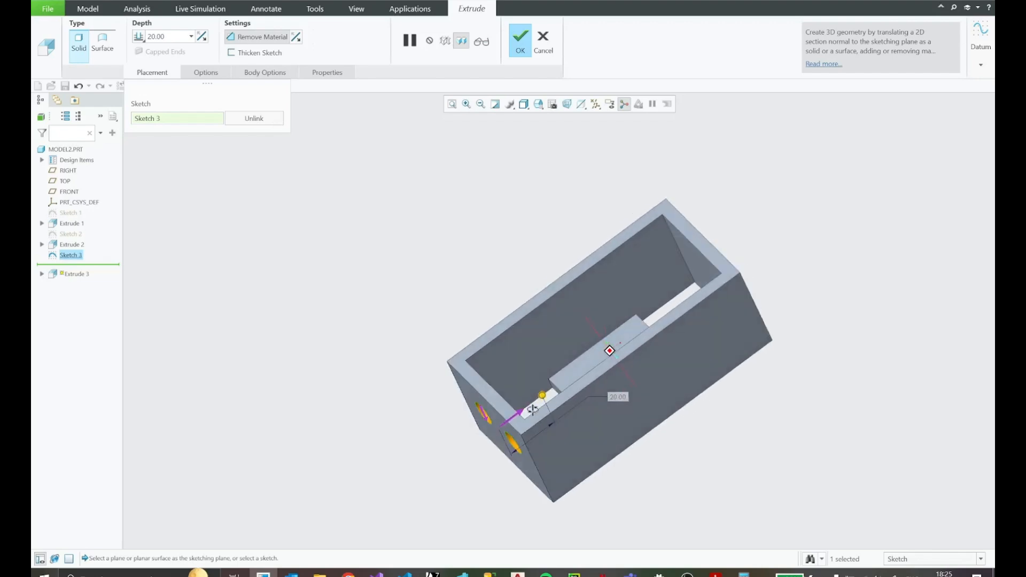
# Set the circle cut's depth to Through All so it passes through both end walls, and complete the extrusion
pyautogui.click(140, 38)
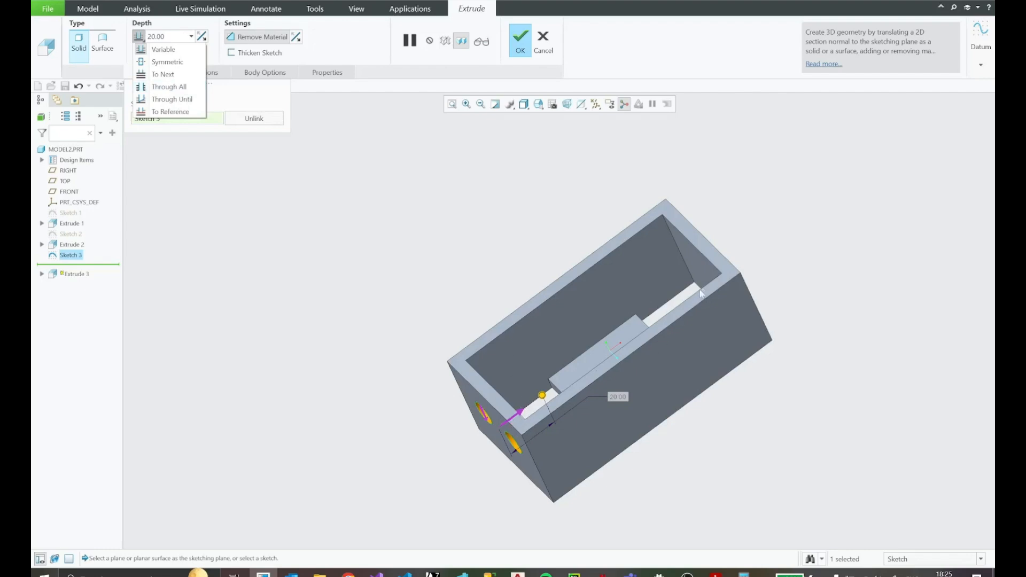
pyautogui.click(172, 86)
pyautogui.moveTo(700, 278); pyautogui.dragTo(660, 352, button='middle')
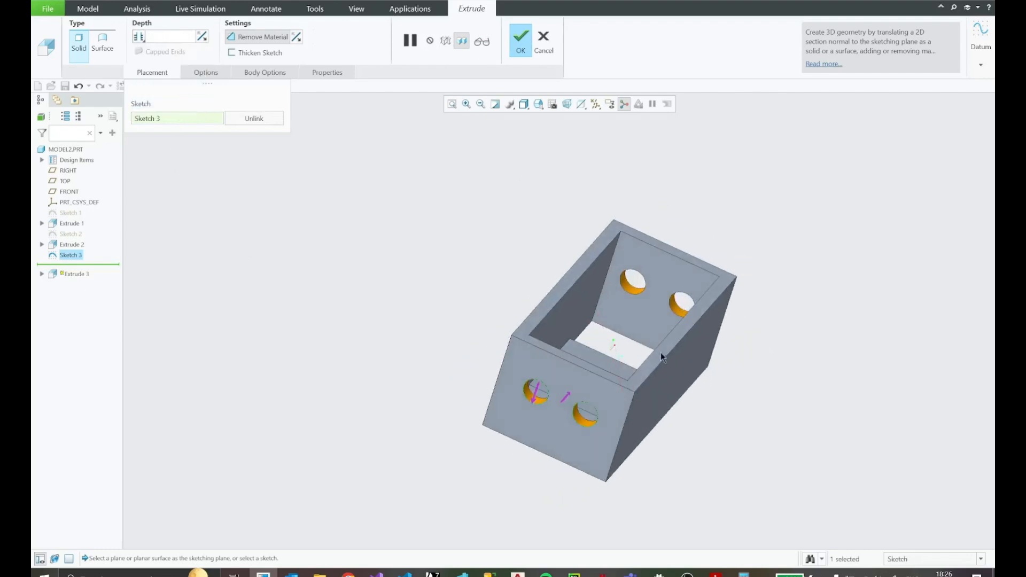
pyautogui.moveTo(569, 383); pyautogui.dragTo(547, 224, button='middle')
pyautogui.click(520, 40)
# Inspect the box with its end-wall holes and compare it with the views in the PDF drawing
pyautogui.moveTo(723, 330); pyautogui.dragTo(747, 454, button='middle')
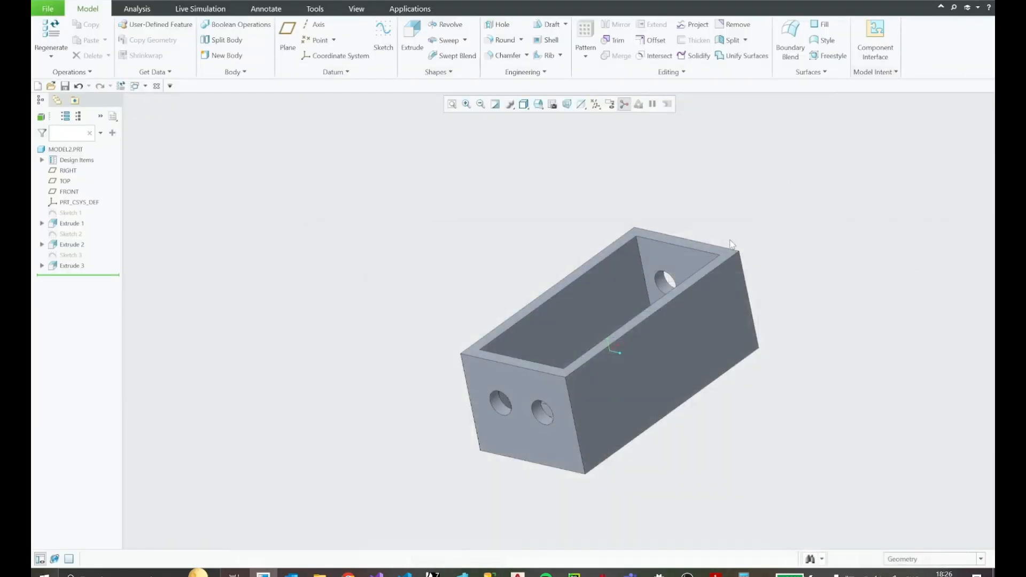
pyautogui.moveTo(732, 244)
pyautogui.mouseDown(button='middle')
pyautogui.moveTo(748, 259)
pyautogui.moveTo(739, 229)
pyautogui.moveTo(746, 238)
pyautogui.mouseUp(button='middle')
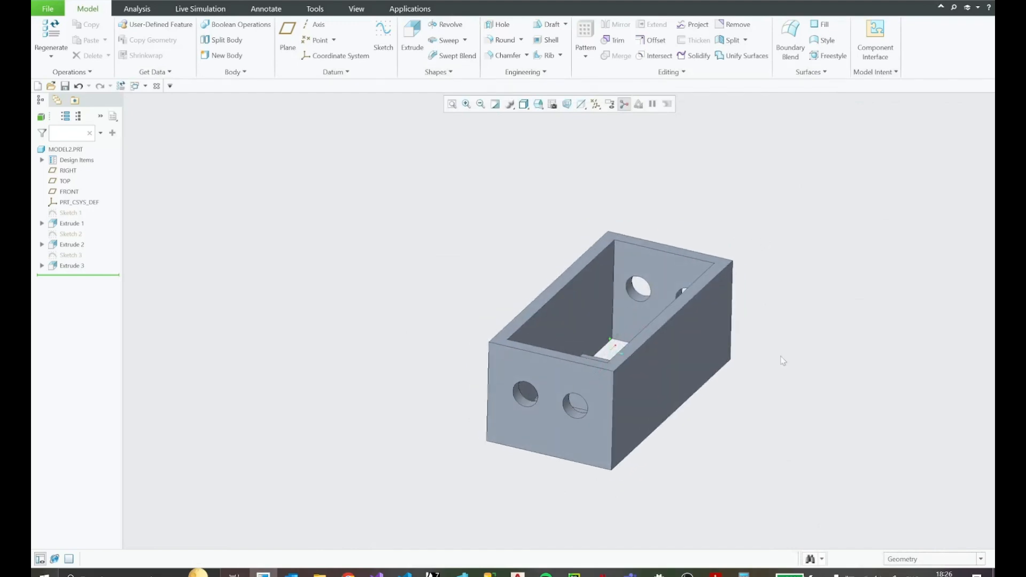
pyautogui.click(716, 574)
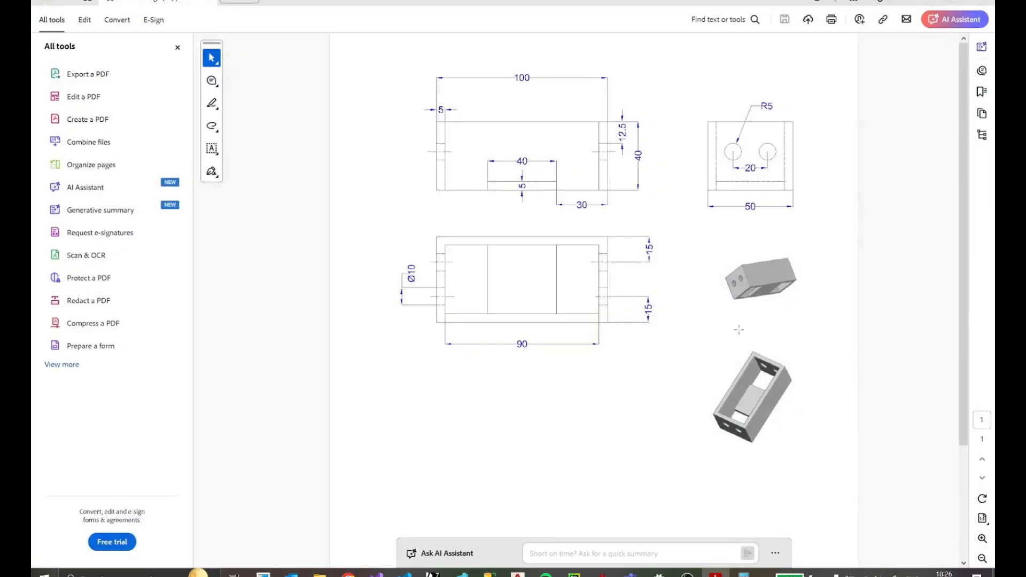
pyautogui.click(935, 4)
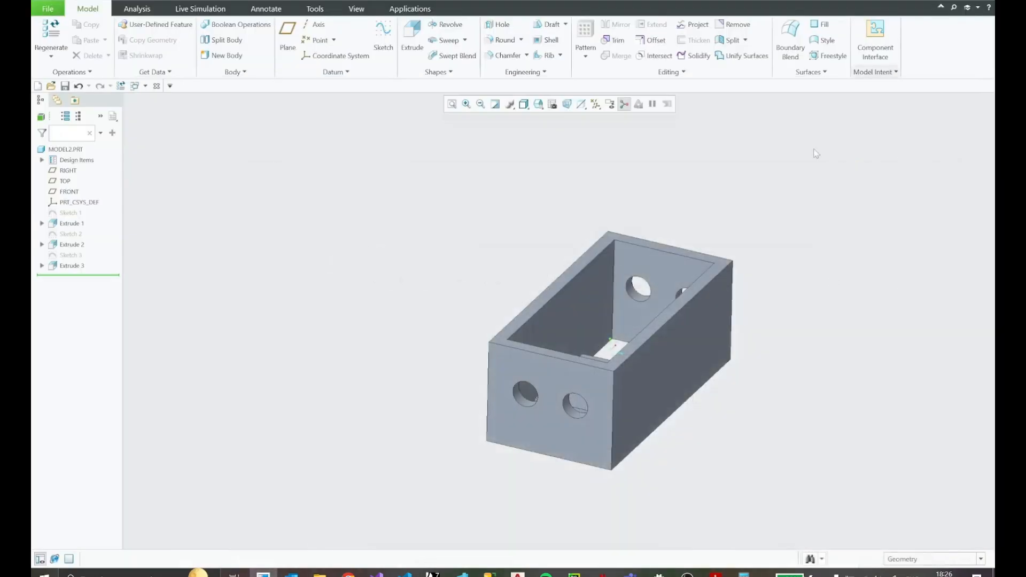
pyautogui.moveTo(728, 240)
pyautogui.mouseDown(button='middle')
pyautogui.moveTo(781, 254)
pyautogui.moveTo(717, 241)
pyautogui.moveTo(701, 261)
pyautogui.mouseUp(button='middle')
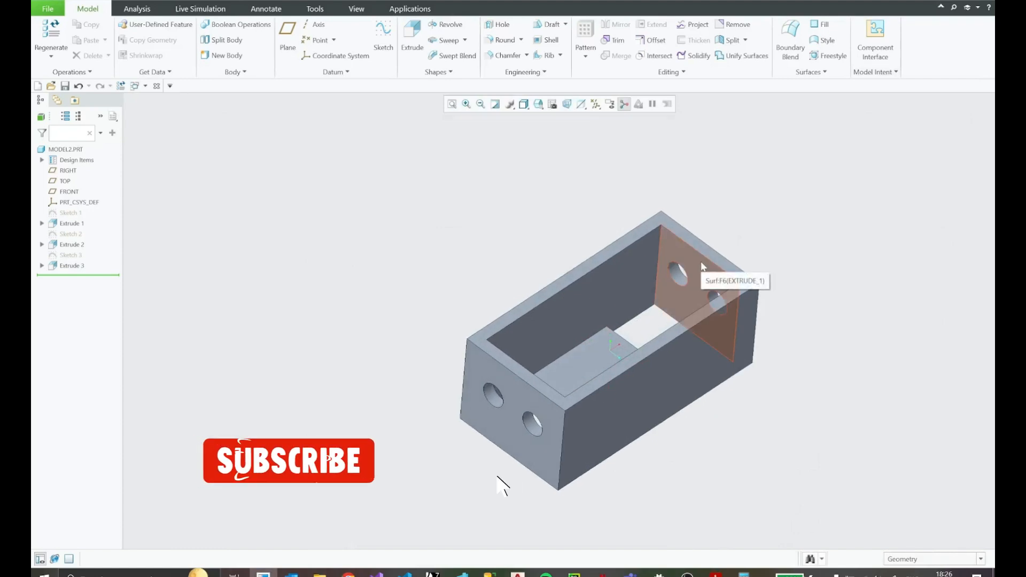